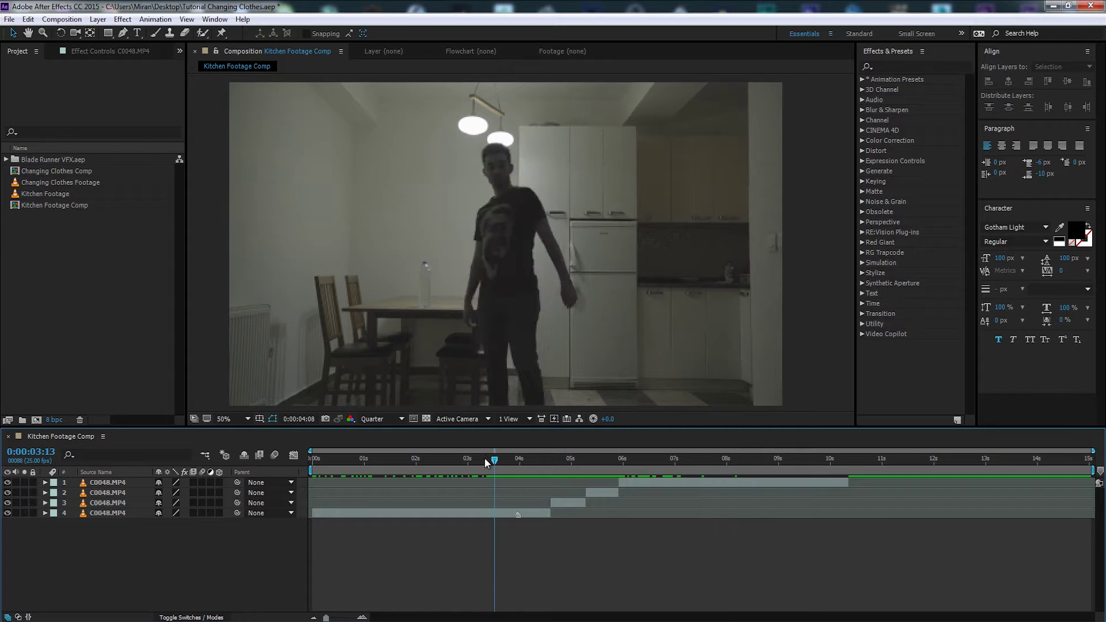
Examine the pose changes across the four C0048.MP4 clips around the four-second mark of the composition.
left_click(569, 503)
left_click_drag(506, 468, 600, 480)
left_click(600, 482)
left_click(519, 466)
left_click_drag(519, 471, 554, 470)
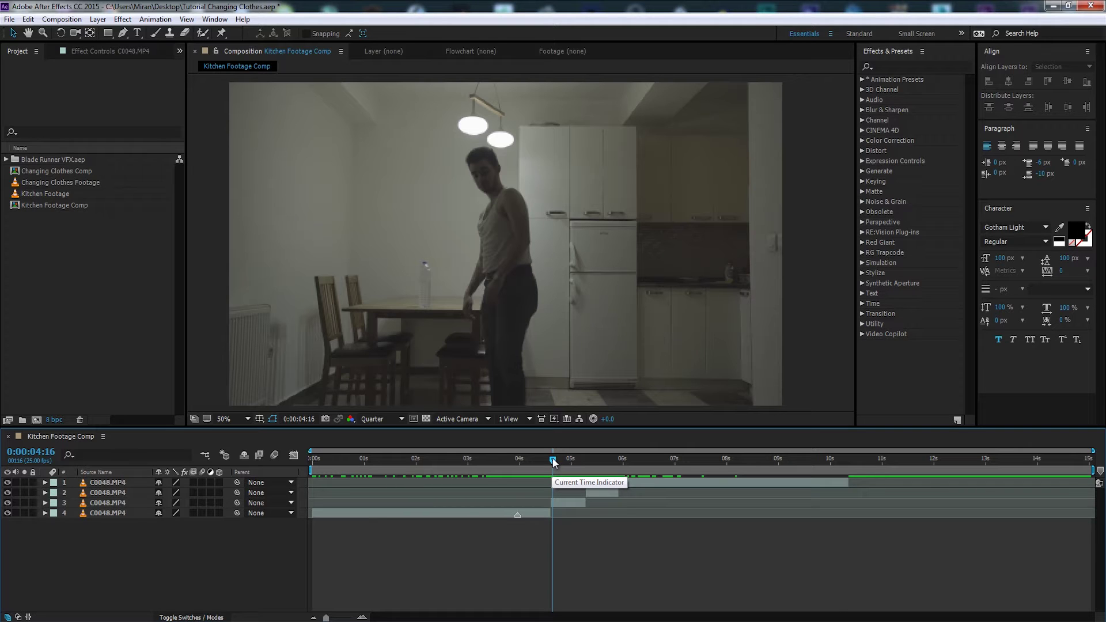
scroll(541, 523, "up", 2)
left_click_drag(555, 464, 471, 495)
left_click(496, 540)
scroll(545, 326, "up", 2)
scroll(531, 361, "down", 1)
left_click_drag(525, 361, 532, 262)
left_click(461, 463)
left_click(382, 419)
left_click(396, 533)
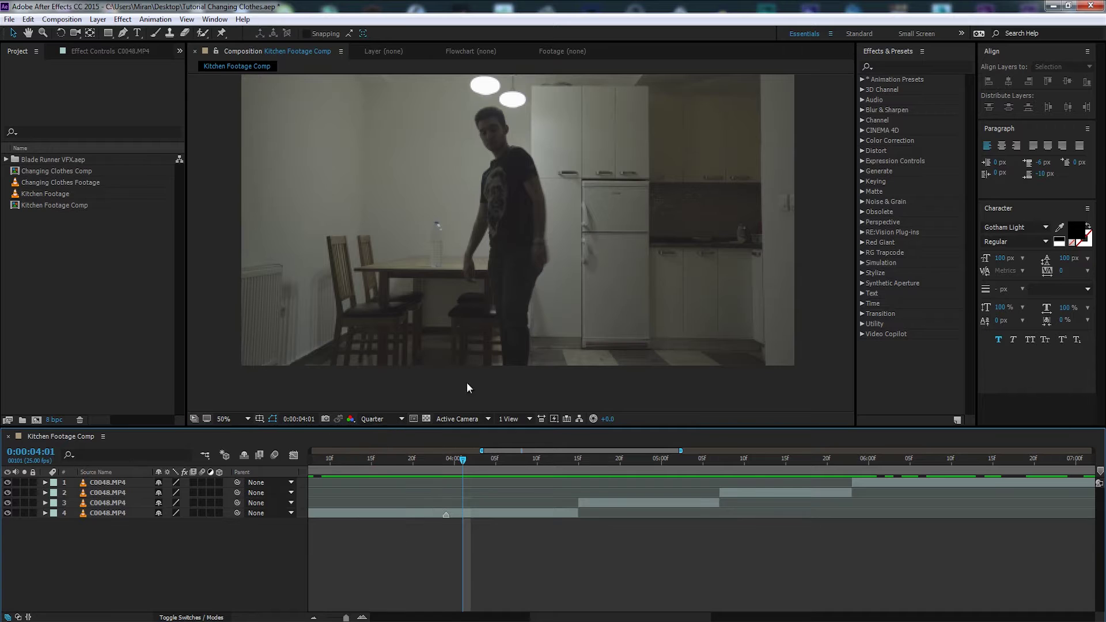
Add a layer marker to the layer 4 clip at 0:00:04:03.
left_click_drag(523, 330, 519, 360)
scroll(527, 325, "up", 2)
scroll(534, 306, "down", 2)
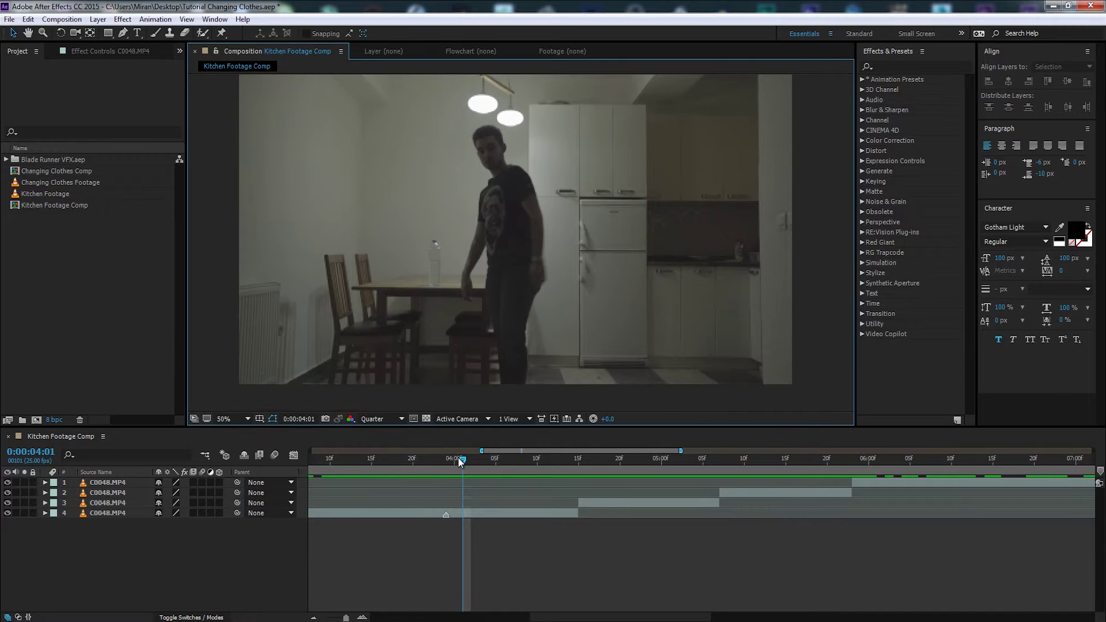
left_click_drag(459, 459, 479, 482)
left_click(494, 513)
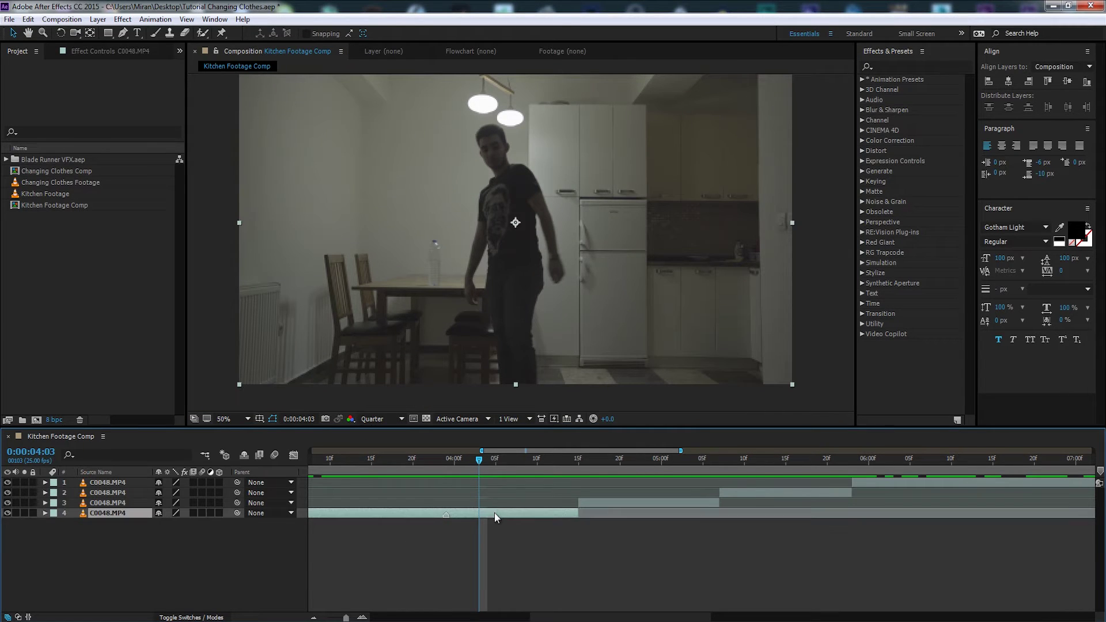
Trim the layer 3 clip's start at 0:00:04:24 and slide the clip so it begins at 0:00:04:03.
left_click_drag(616, 464, 653, 476)
left_click(644, 504)
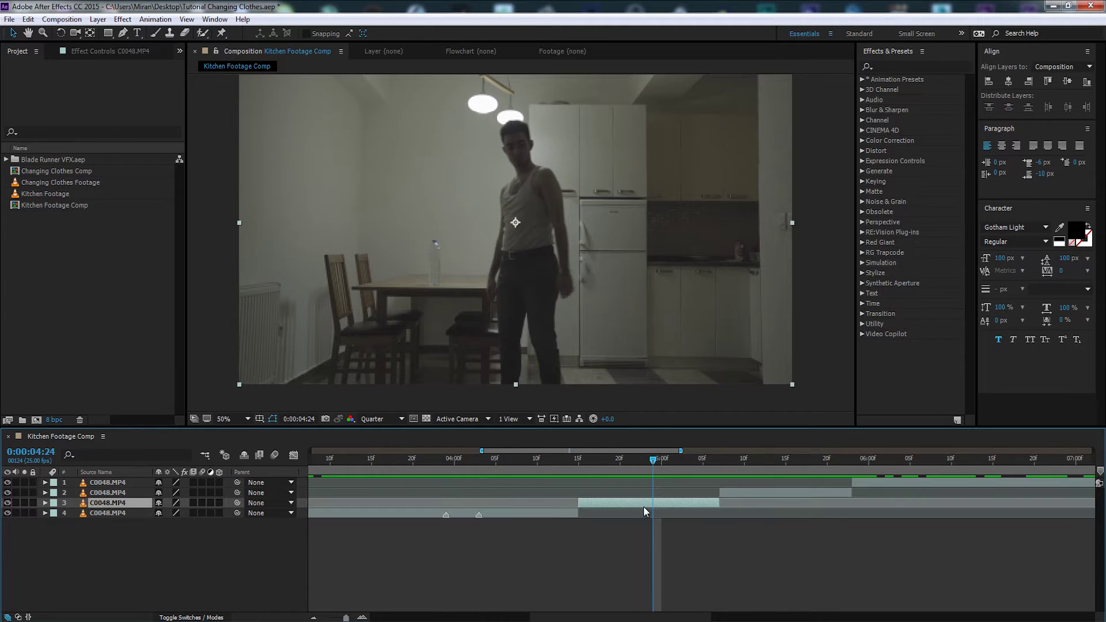
key("alt+bracketleft")
left_click_drag(663, 503, 486, 502)
Compare the poses frame by frame around the cut from layer 4 to layer 3 at 0:00:04:03.
mouse_move(481, 461)
left_mouse_down()
mouse_move(495, 468)
mouse_move(465, 476)
mouse_move(476, 476)
left_mouse_up()
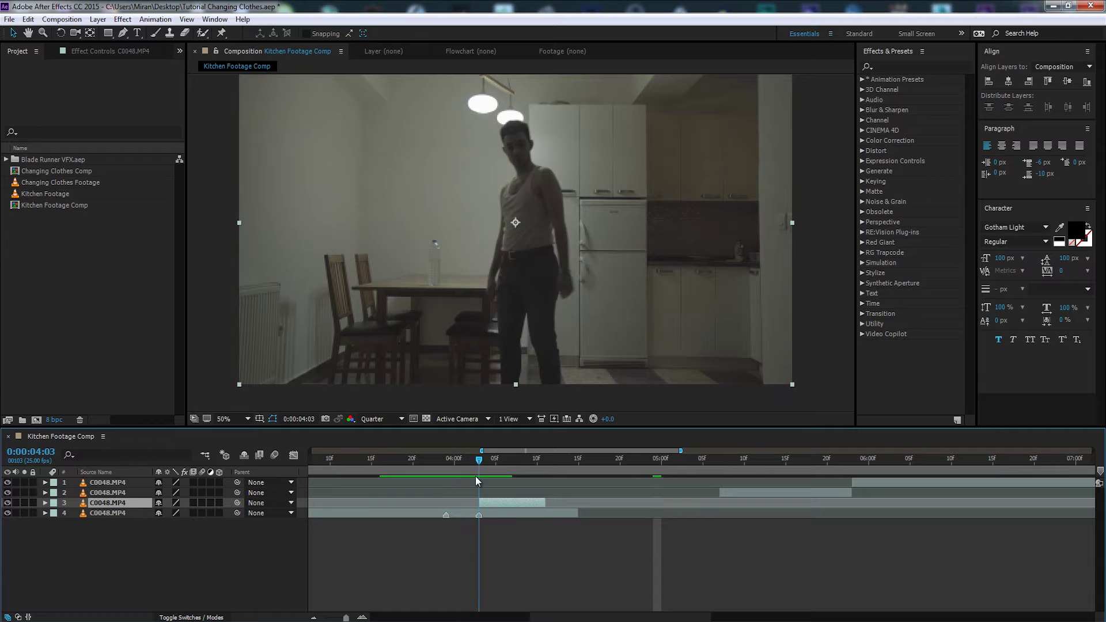
key("Page_Up")
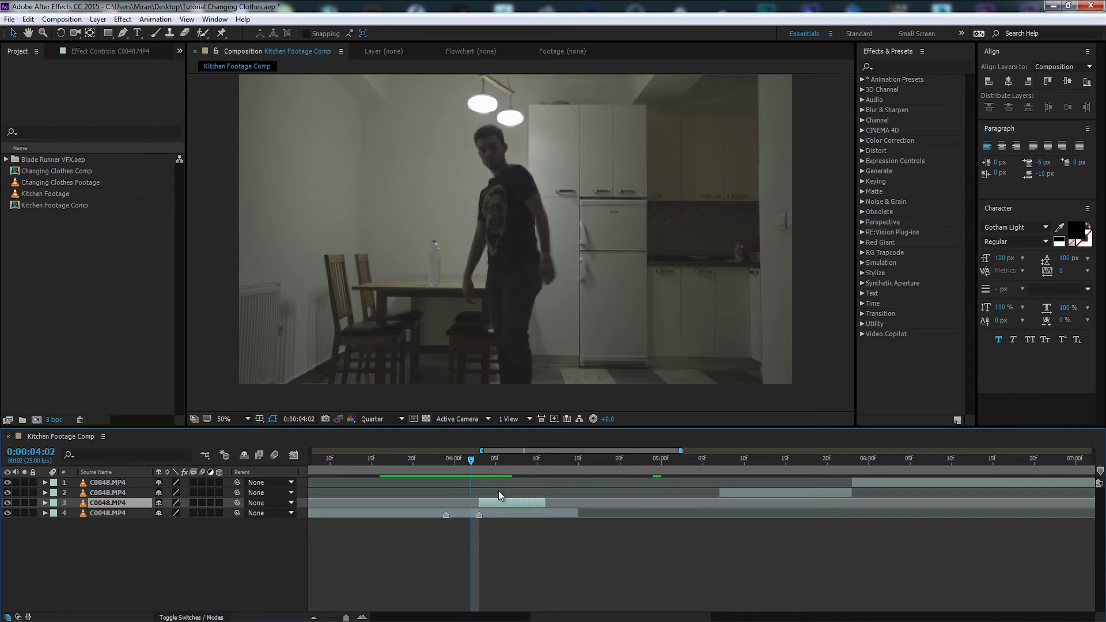
key("Page_Up")
key("Page_Up")
key("Page_Up")
key("Page_Up")
key("Page_Down")
key("Page_Down")
key("Page_Down")
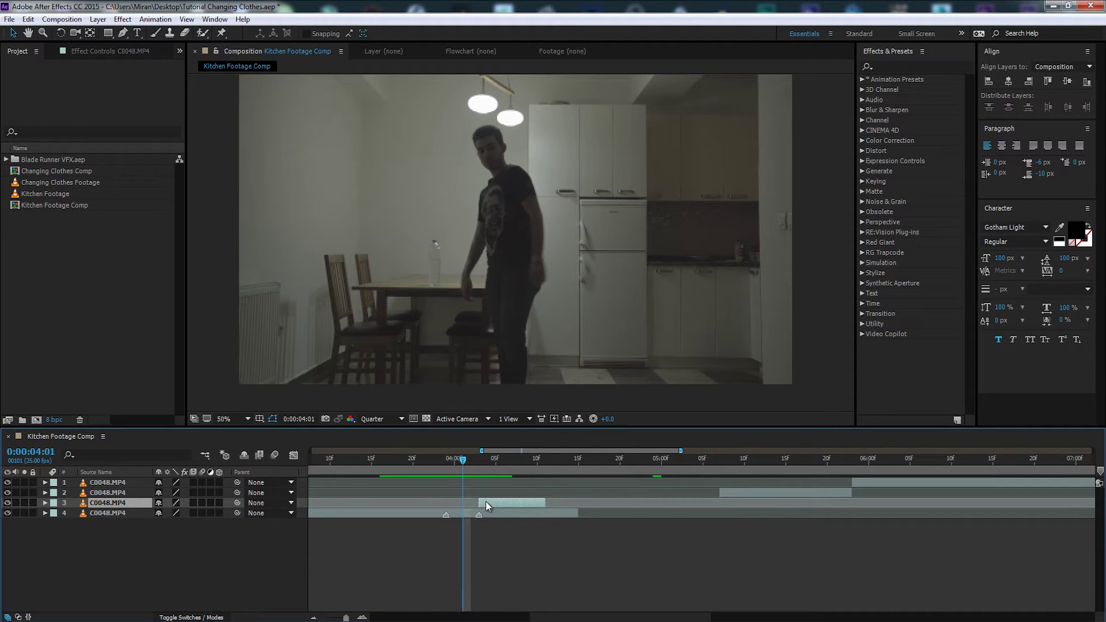
Find the better pose match frame by frame and shift the layer 3 clip to start at 0:00:04:07.
left_click_drag(478, 500, 537, 503)
key("Page_Up")
key("Page_Down")
key("Page_Down")
key("Page_Down")
key("Page_Down")
key("Page_Down")
key("Page_Down")
key("Page_Down")
key("Page_Up")
key("Page_Up")
left_click_drag(506, 461, 438, 477)
key("Page_Down")
key("Page_Down")
mouse_move(519, 462)
left_mouse_down()
mouse_move(541, 466)
mouse_move(455, 469)
mouse_move(545, 477)
mouse_move(514, 459)
mouse_move(832, 471)
mouse_move(513, 469)
left_mouse_up()
left_click_drag(548, 502, 521, 504)
Keyframe layer 3's opacity from 0% at 0:00:04:07 to 100% at 0:00:04:09.
key("t")
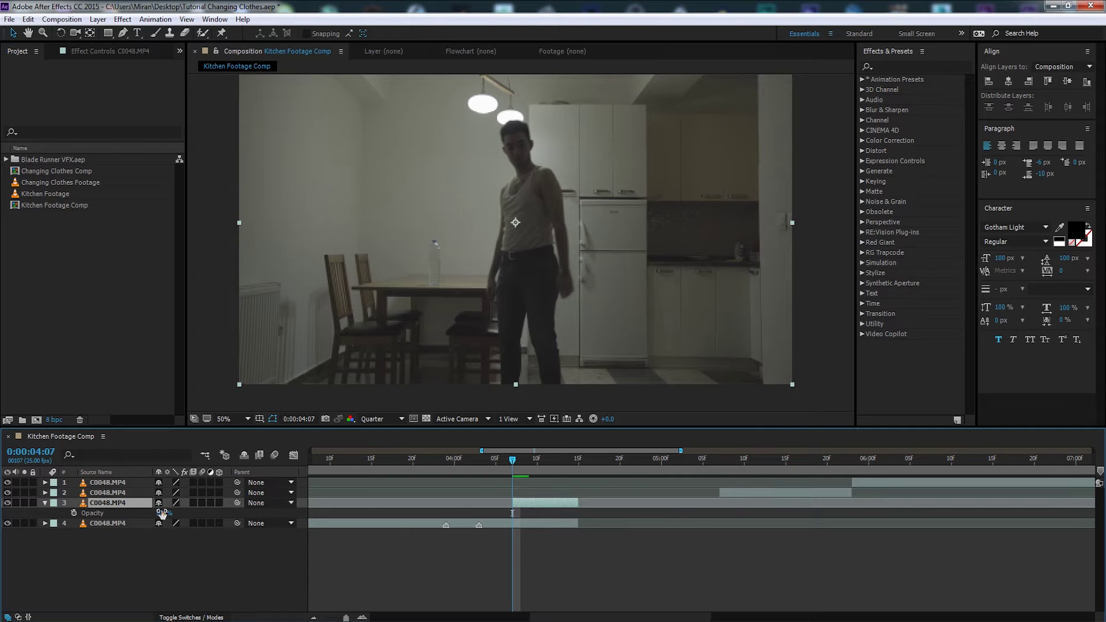
left_click_drag(162, 514, 74, 519)
key("Page_Down")
key("Page_Down")
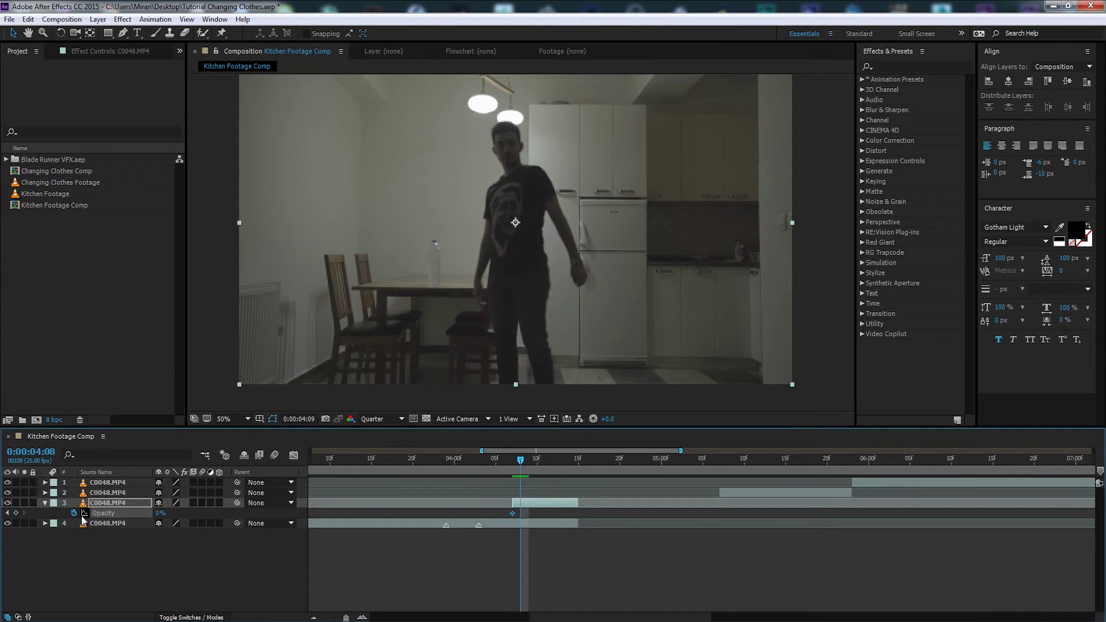
left_click_drag(156, 517, 421, 520)
left_click(515, 579)
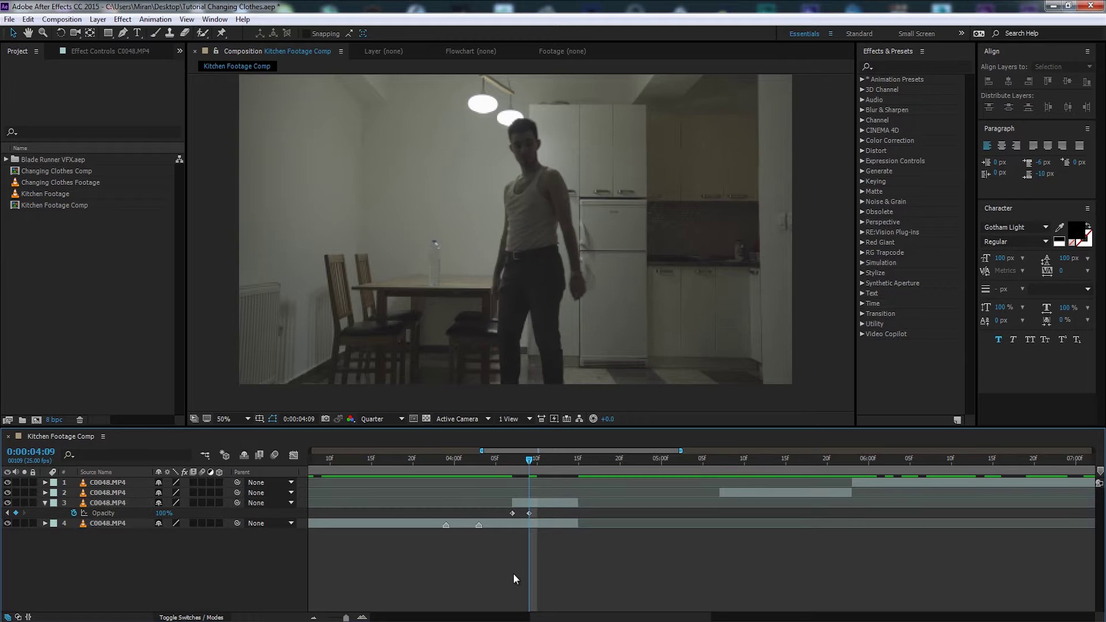
Move and trim the layer 2 clip so it starts at 0:00:04:08, overlapping layer 3.
key("Page_Up")
left_click_drag(739, 490, 541, 497)
left_click_drag(522, 460, 686, 476)
left_click(536, 462)
key("ctrl+z")
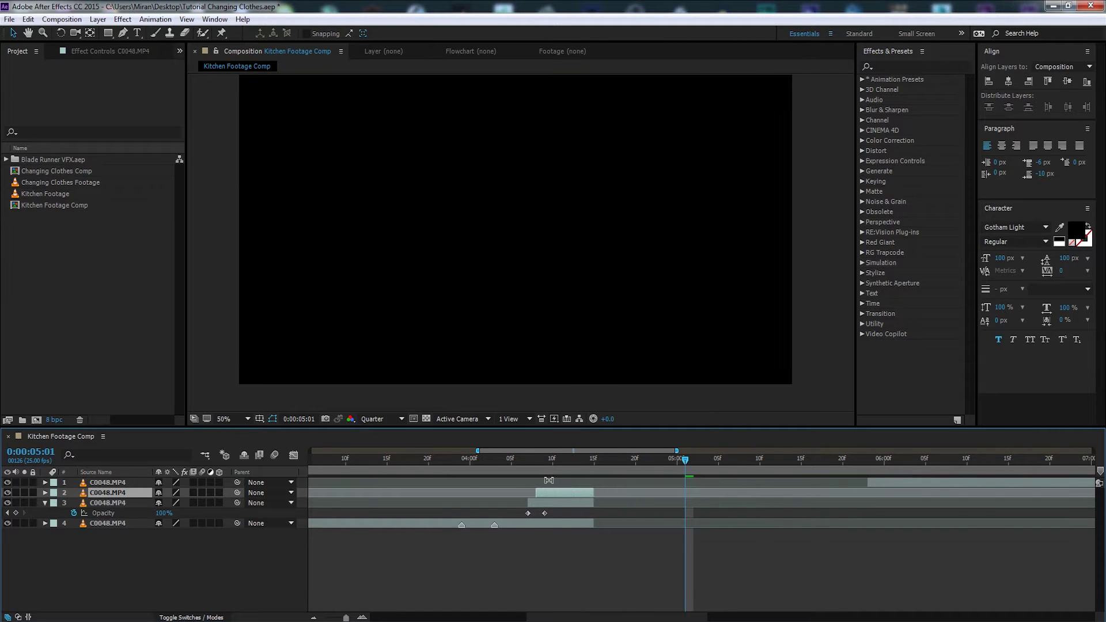
left_click(536, 463)
Keyframe layer 2's opacity from 0% at 0:00:04:08 to 100% at 0:00:04:10.
key("t")
left_click_drag(159, 503, 56, 508)
left_click(73, 504)
key("Page_Down")
key("Page_Down")
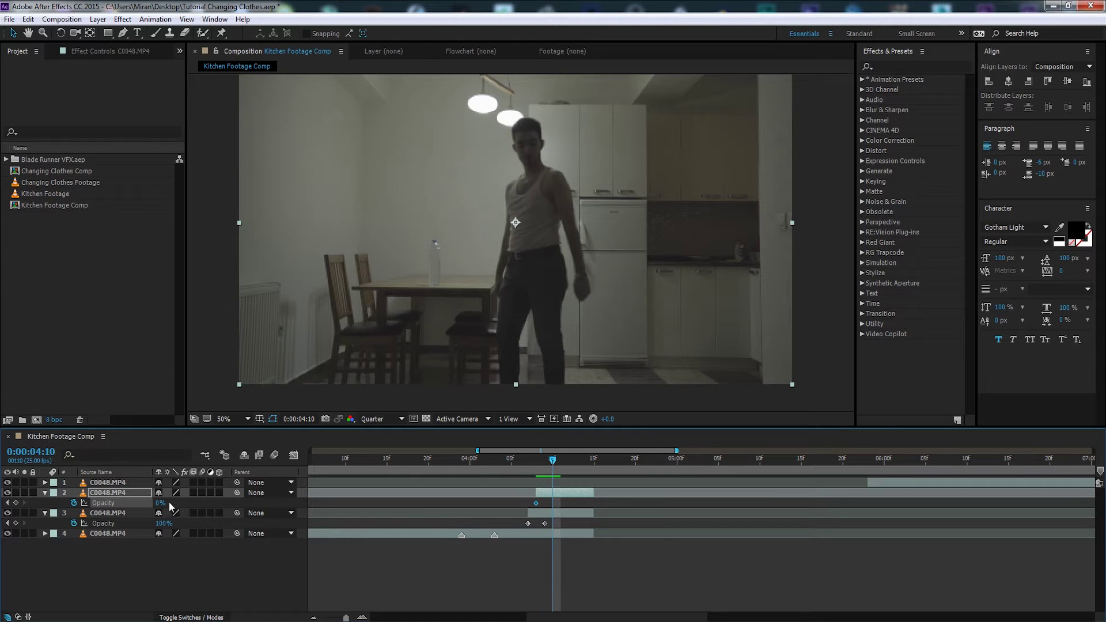
left_click_drag(161, 503, 242, 505)
left_click(538, 521)
Shift the layer 1 clip earlier to match the pose and trim its start so it begins at 0:00:04:09.
key("Page_Up")
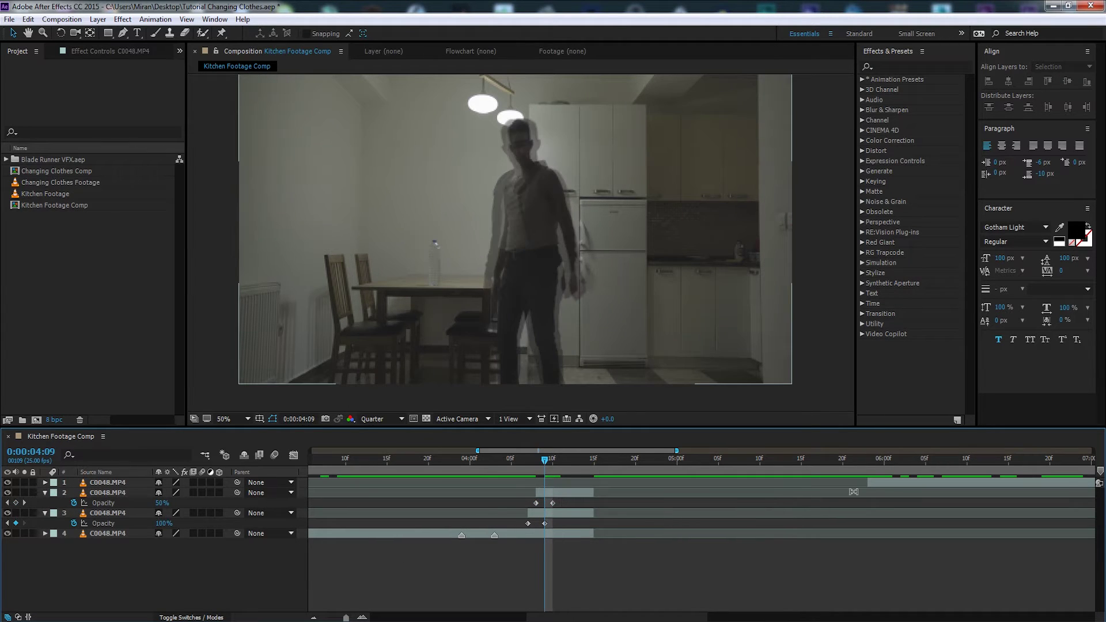
left_click_drag(888, 485, 672, 485)
left_click_drag(545, 459, 811, 465)
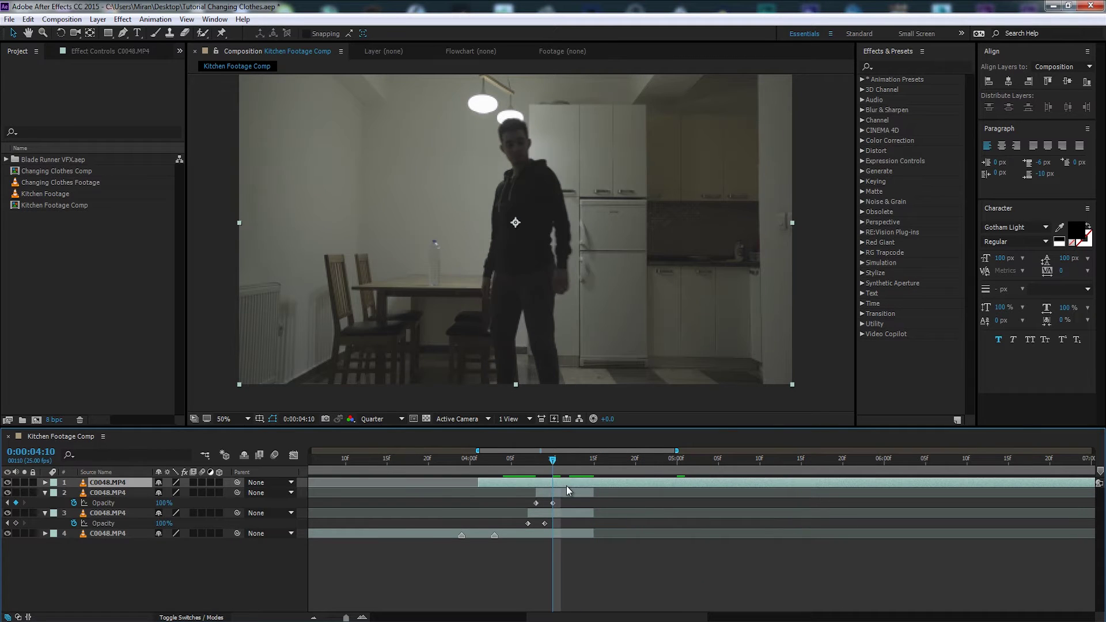
key("alt+bracketleft")
left_click_drag(565, 479, 558, 479)
key("Page_Up")
Keyframe layer 1's opacity from 0% at 0:00:04:09 to 100% at 0:00:04:11.
key("t")
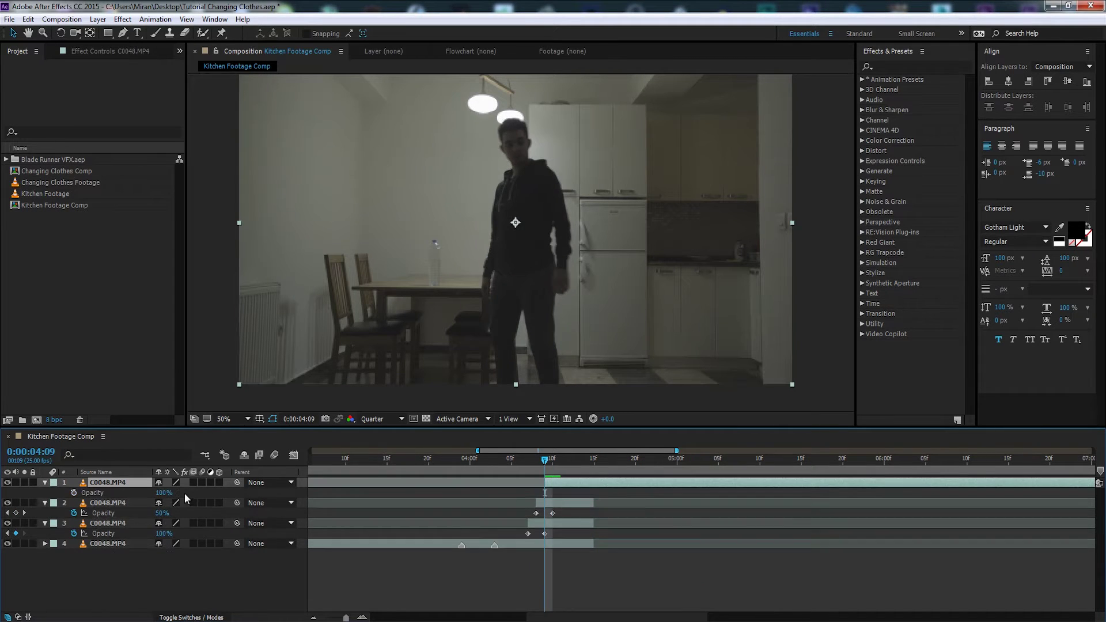
left_click_drag(165, 494, 107, 494)
left_click(73, 493)
key("Page_Down")
key("Page_Down")
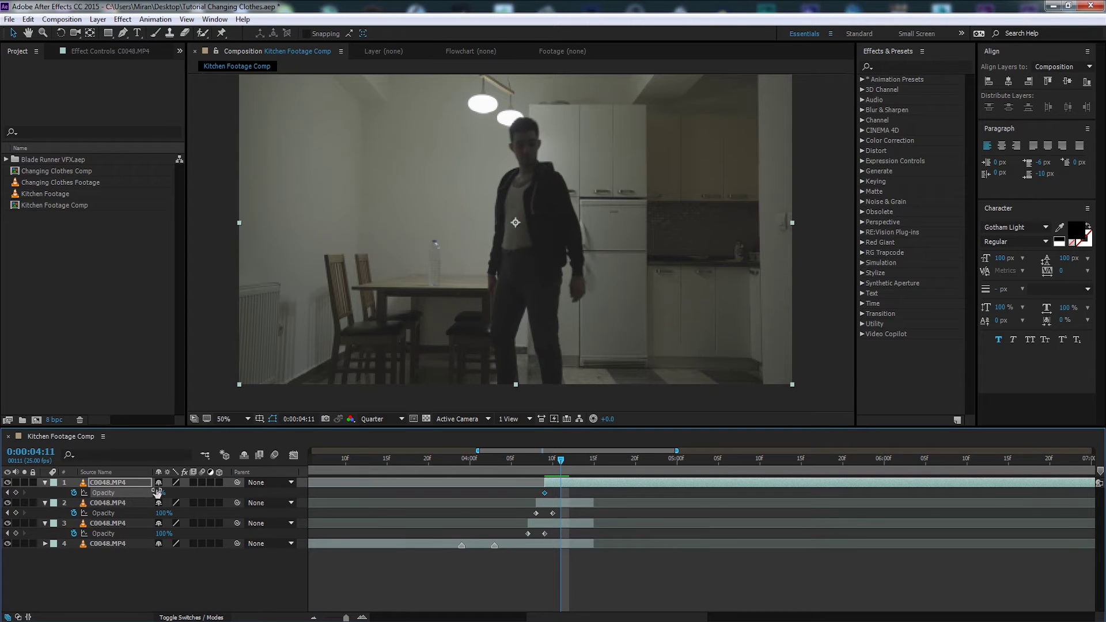
left_click_drag(156, 493, 214, 493)
left_click(554, 550)
Set the work area from 0:00:03:19 to 0:00:04:17 and preview the dissolves.
left_click_drag(561, 461, 419, 472)
left_click(611, 460)
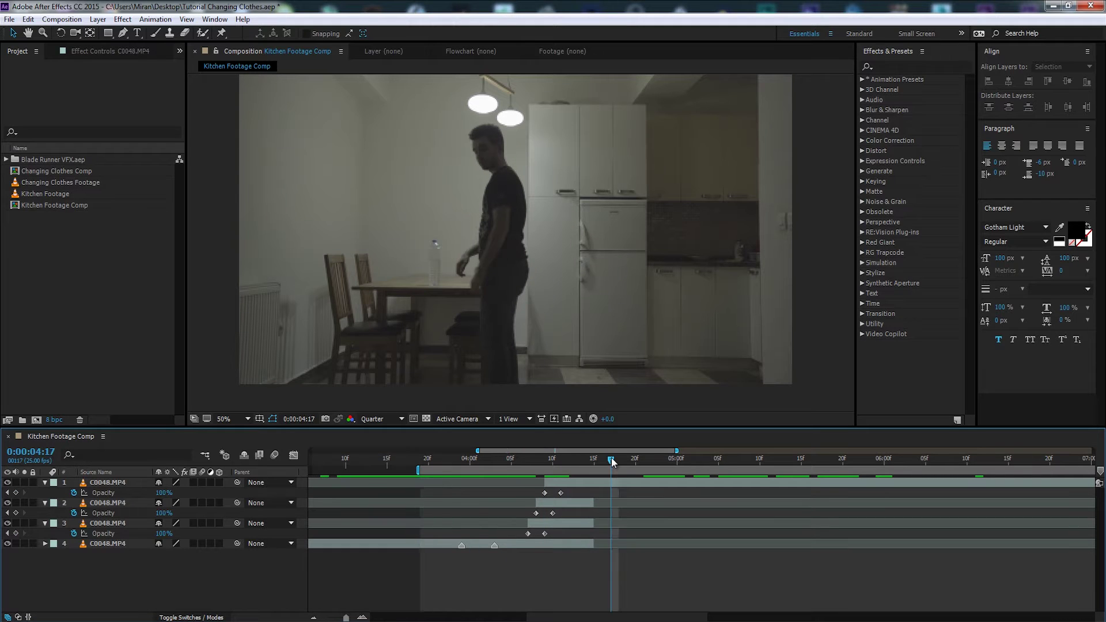
key("n")
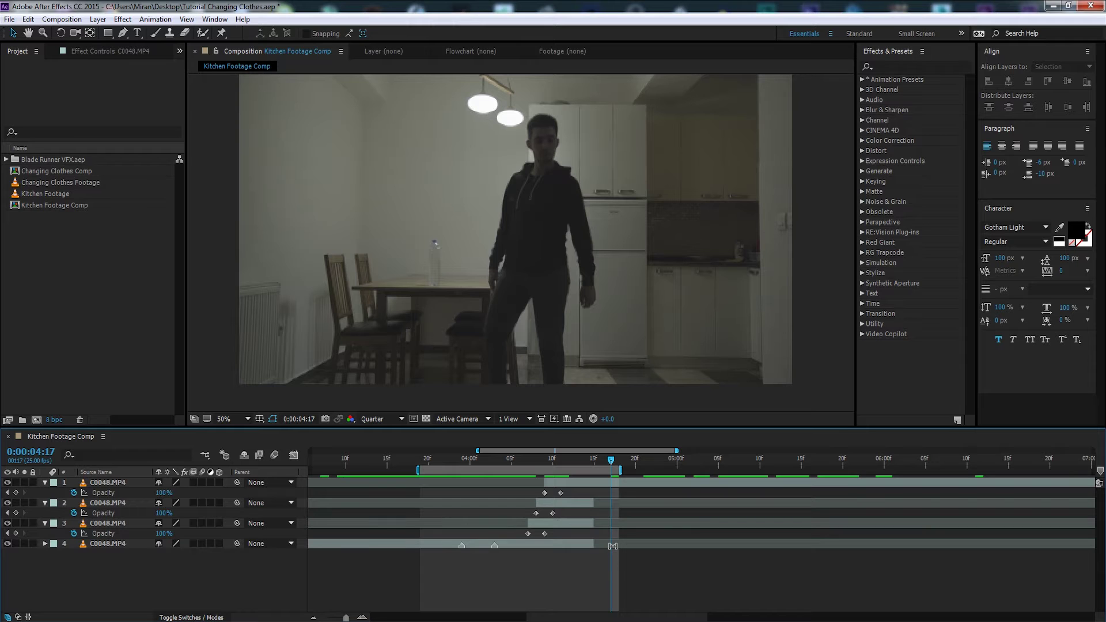
key("space")
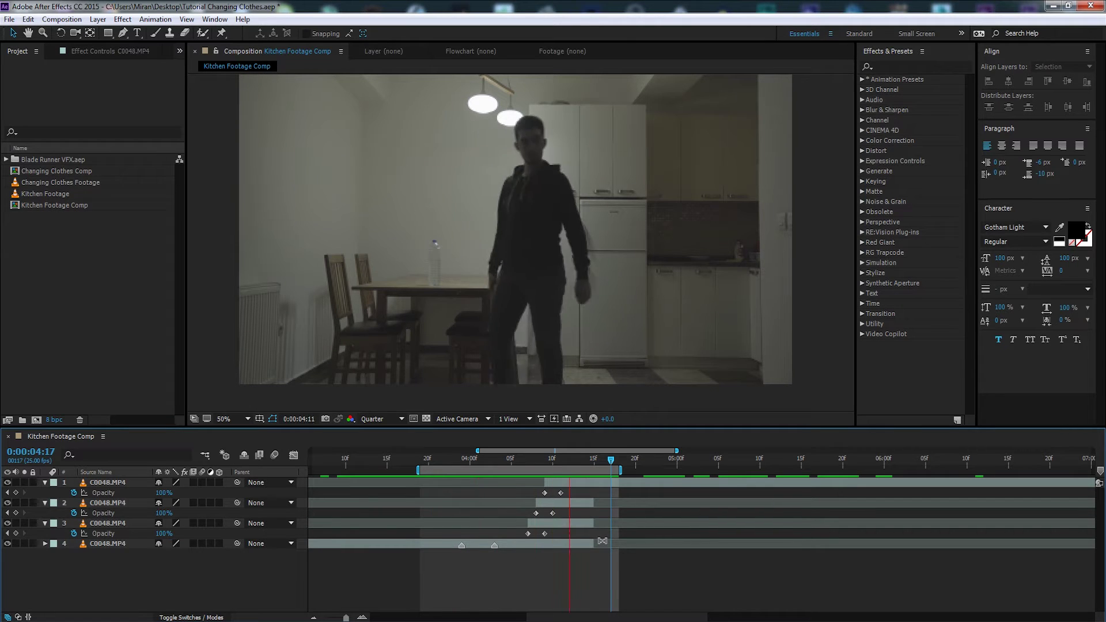
key("space")
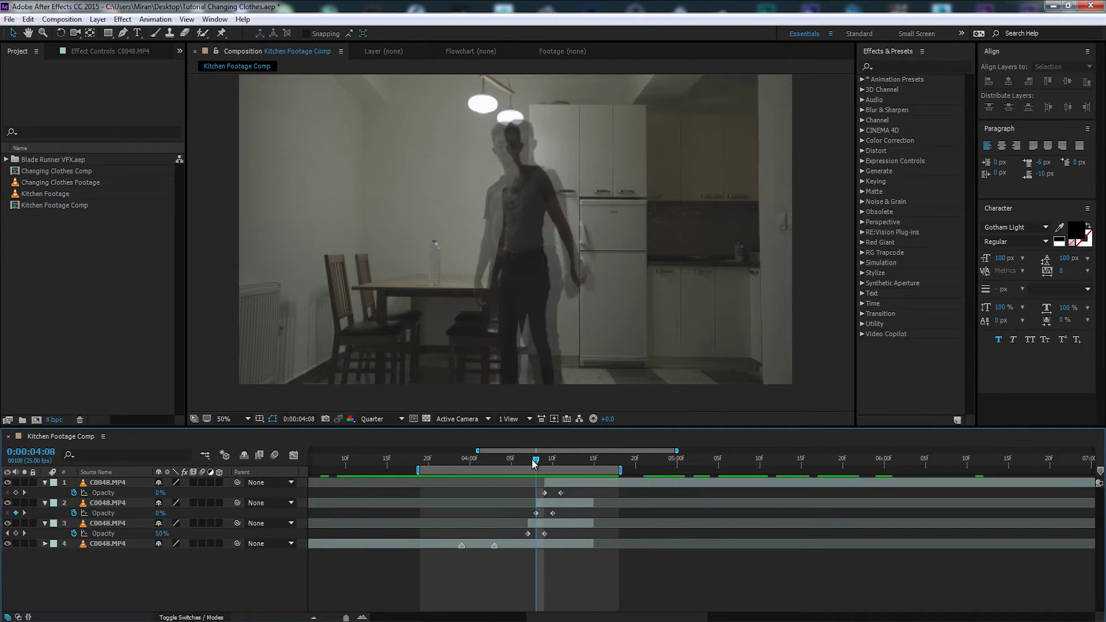
key("space")
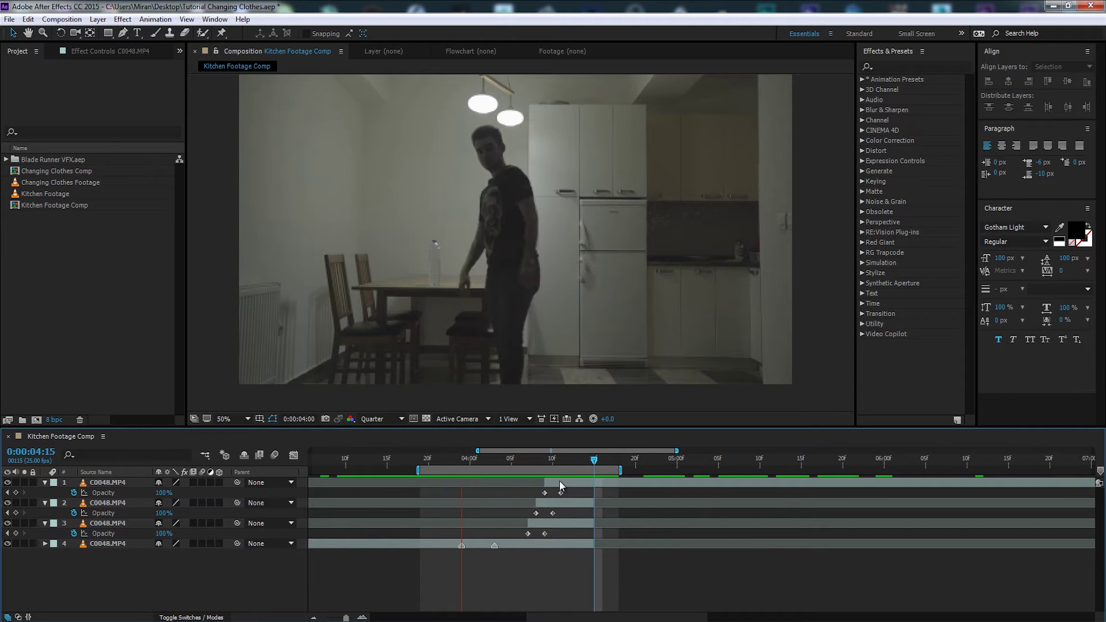
Duplicate the layer 3 clip and place the copy at the top of the layer stack.
left_click_drag(530, 458, 561, 467)
key("Page_Down")
left_click(576, 482)
key("Page_Down")
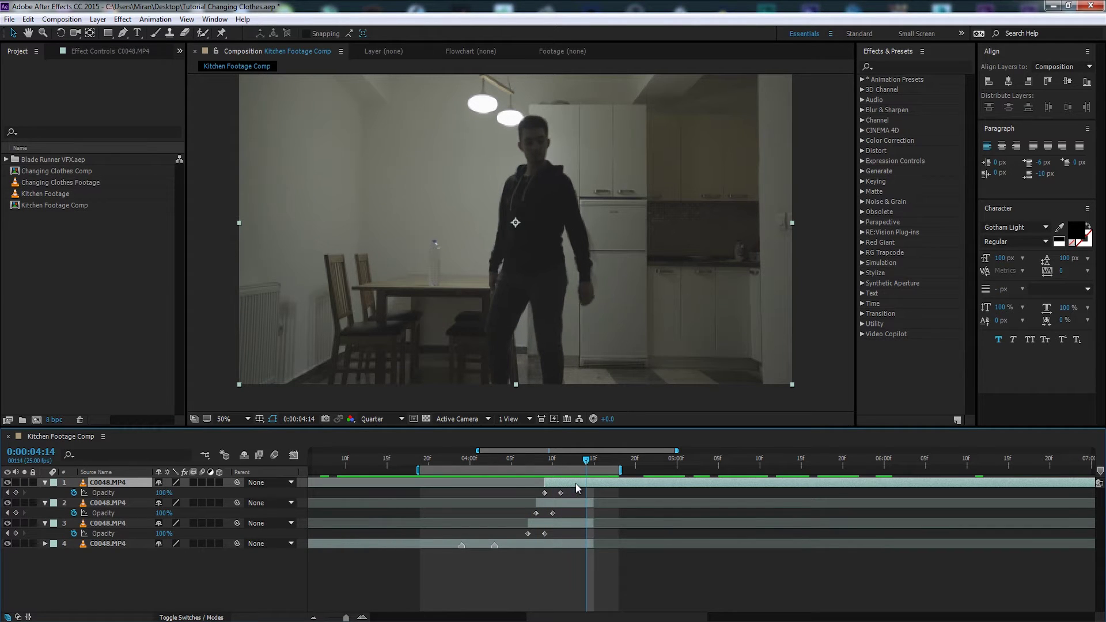
left_click(129, 524)
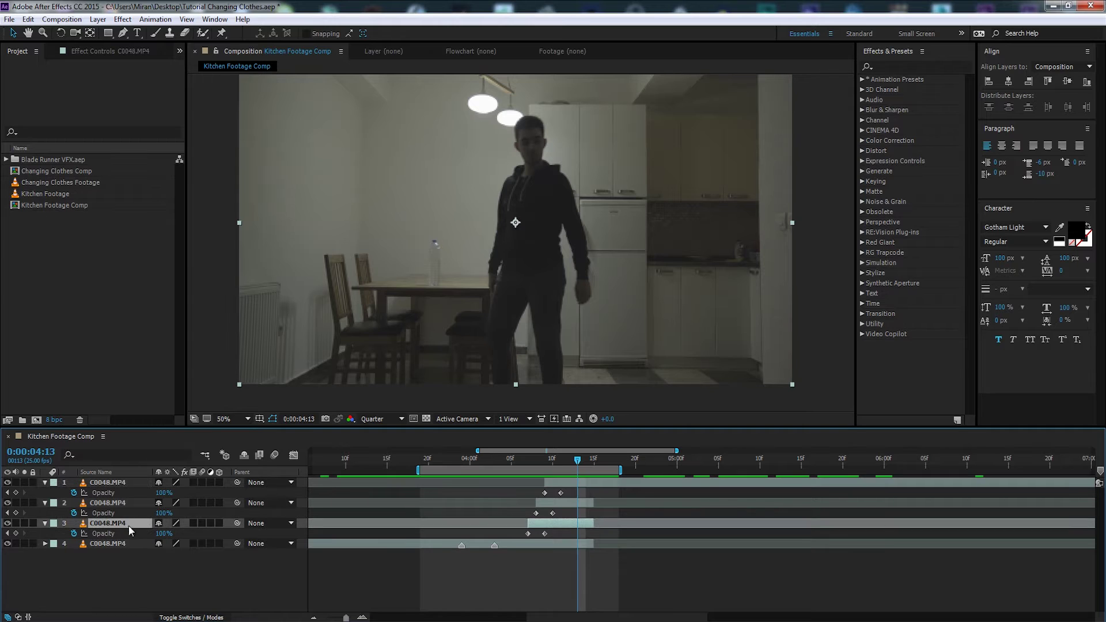
key("ctrl+d")
left_click_drag(107, 524, 123, 485)
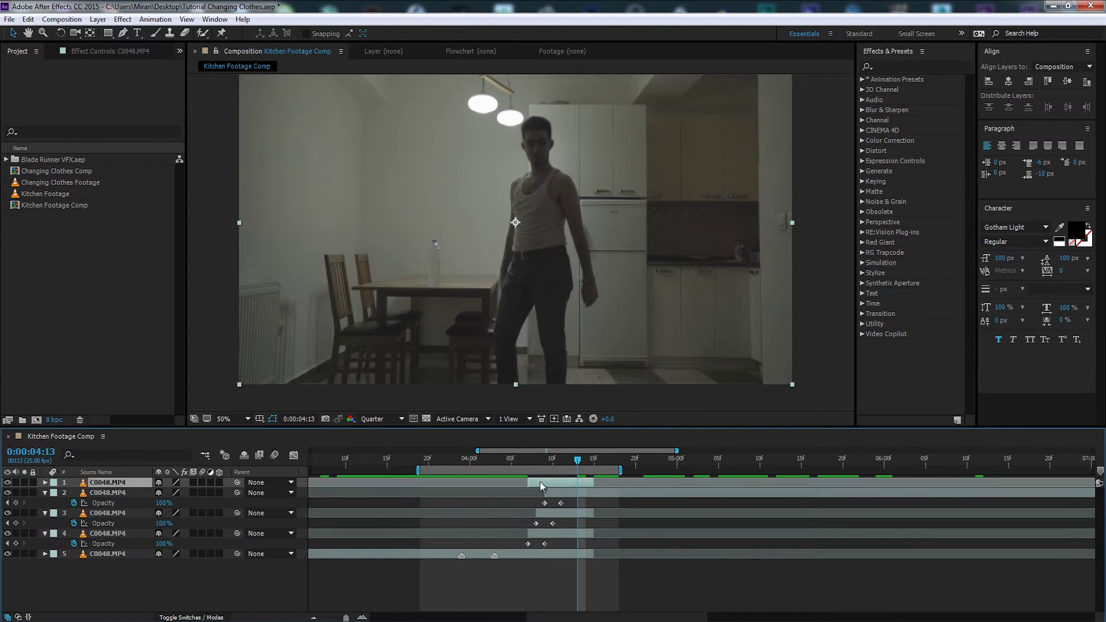
Extend the top copy's end to 0:00:05:05 and trim its start to 0:00:04:13.
left_click_drag(593, 480, 717, 487)
key("=")
mouse_move(585, 461)
left_mouse_down()
mouse_move(477, 461)
mouse_move(586, 461)
left_mouse_up()
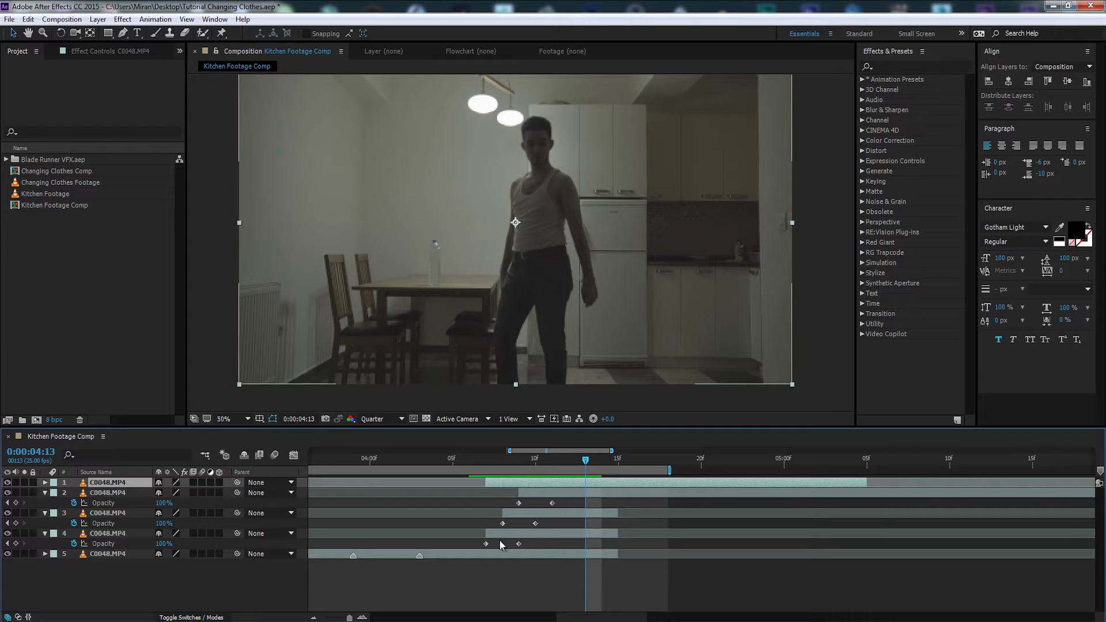
key("alt+bracketleft")
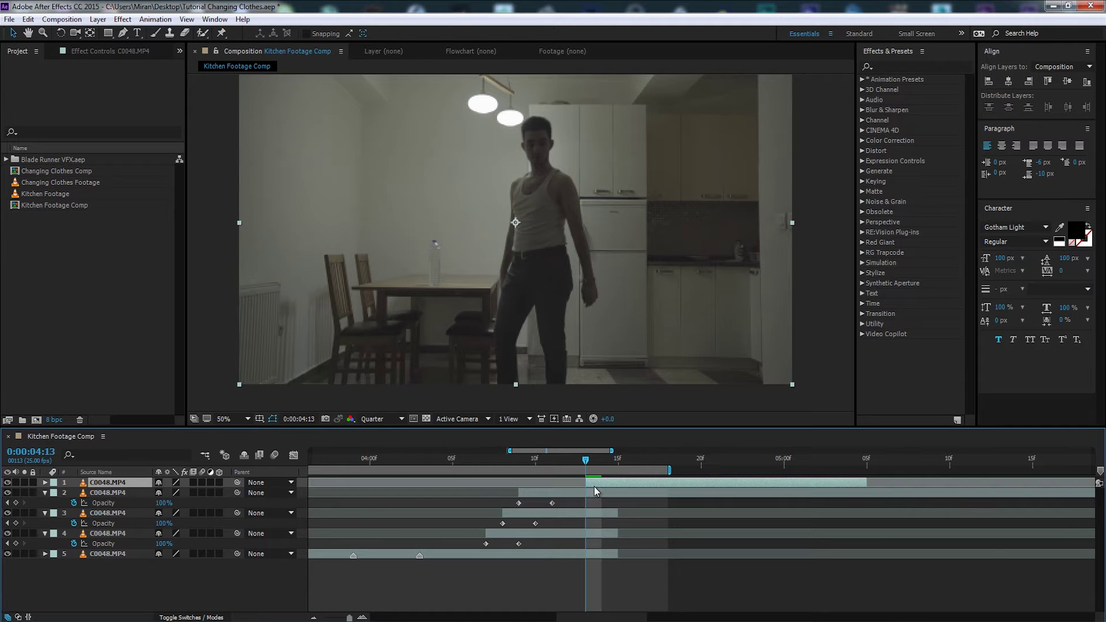
Keyframe the top layer's opacity from 50% at 0:00:04:13 to 100% at 0:00:04:14.
key("t")
left_click(75, 493)
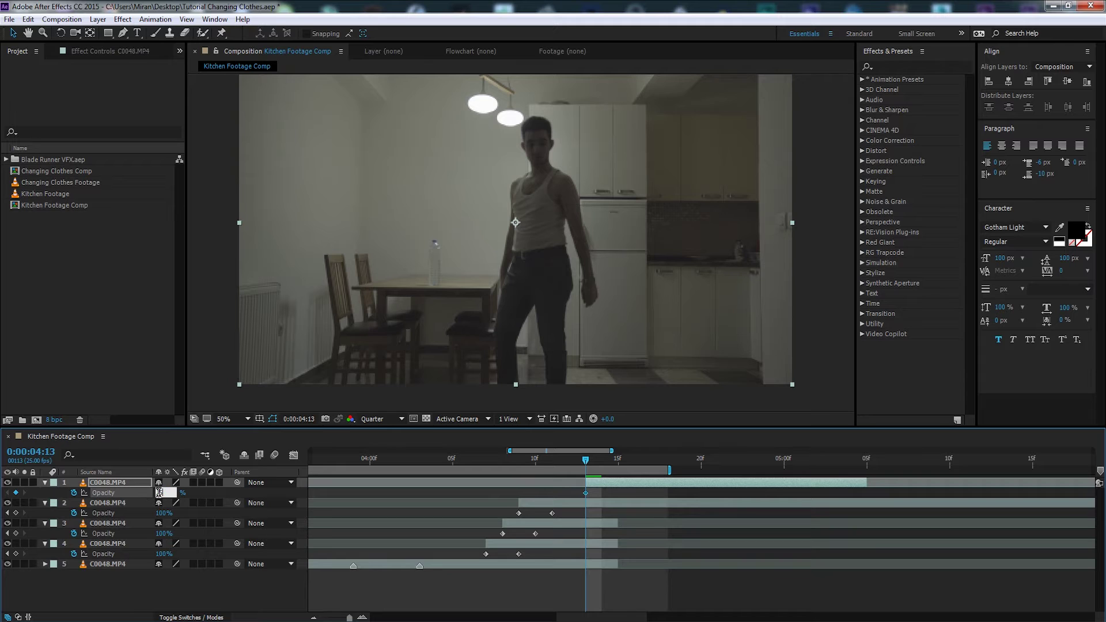
type("50")
key("Return")
key("Page_Down")
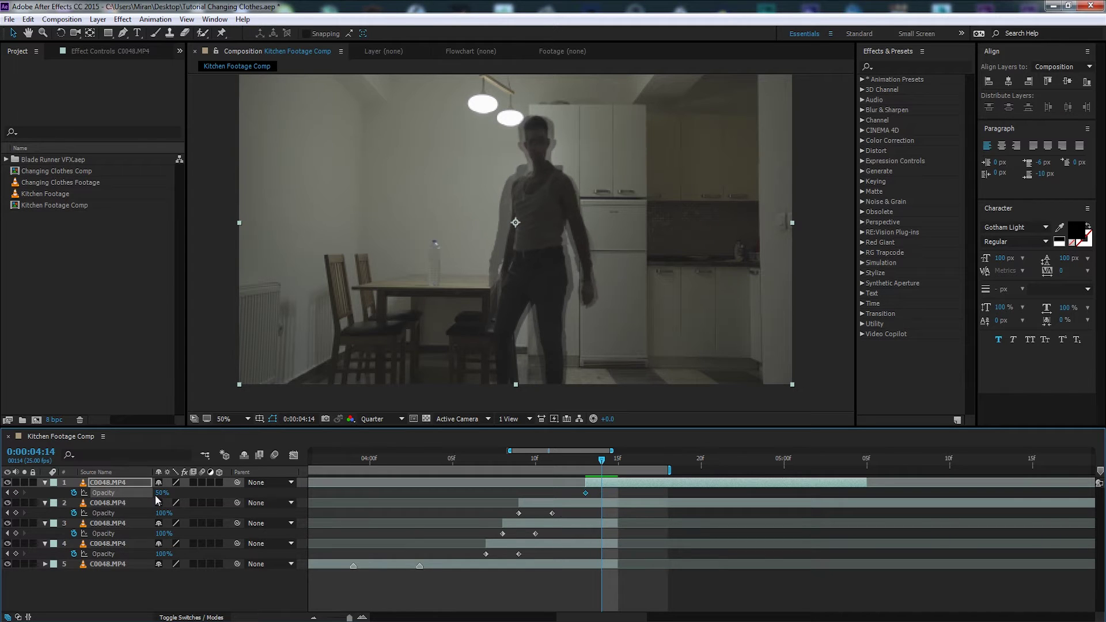
left_click_drag(202, 493, 242, 494)
left_click(588, 583)
Examine the new dissolve frame by frame around 0:00:04:12 to 0:00:04:15.
key("Page_Up")
key("Page_Up")
key("Page_Up")
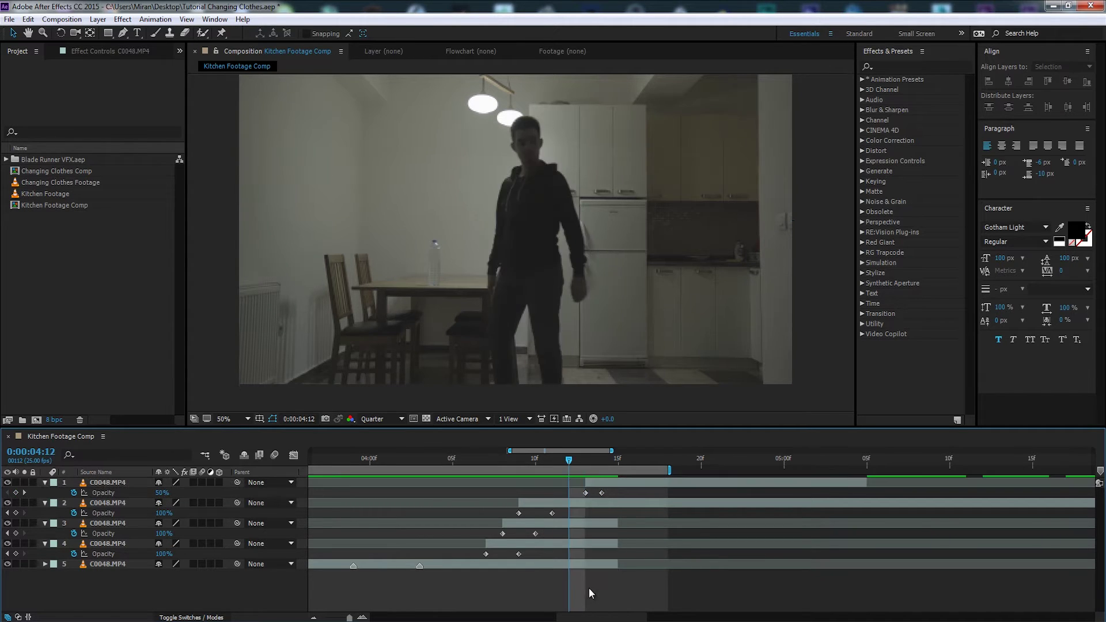
key("Page_Down")
key("Page_Down")
key("Page_Down")
key("Page_Down")
key("Page_Up")
key("Page_Up")
key("Page_Up")
key("Page_Up")
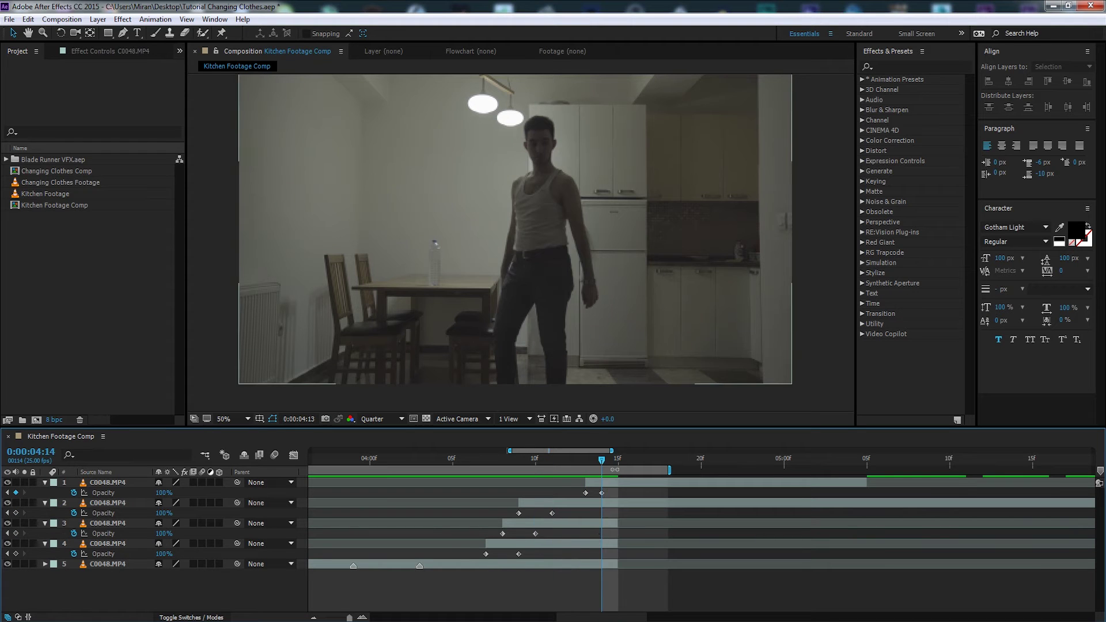
key("Page_Down")
key("Page_Down")
key("Page_Down")
key("Page_Up")
key("Page_Up")
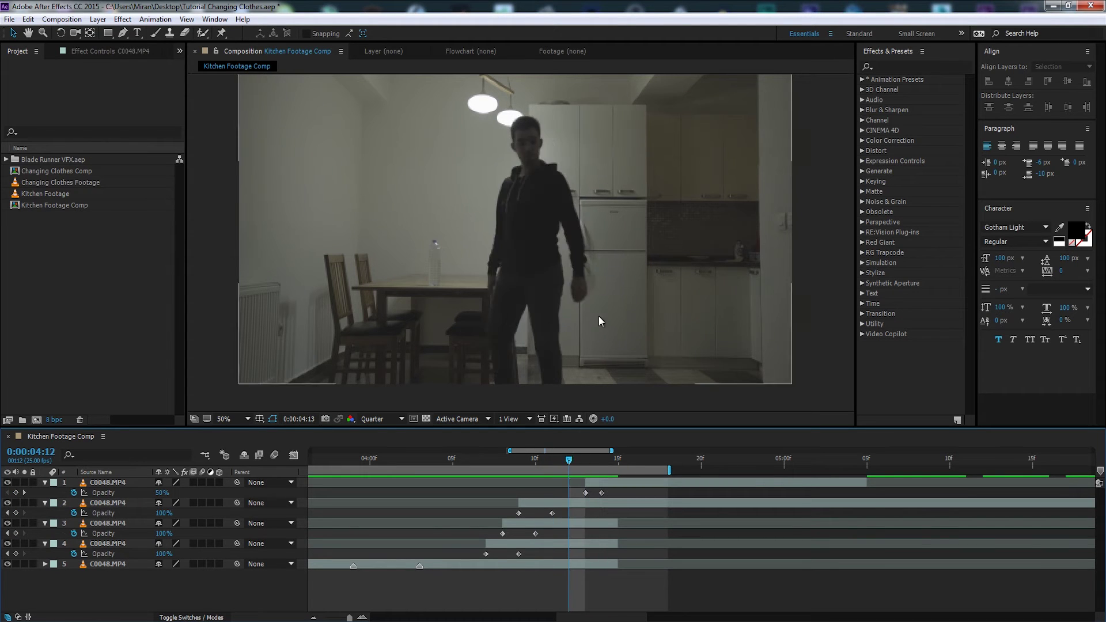
key("Page_Down")
scroll(600, 330, "up", 1)
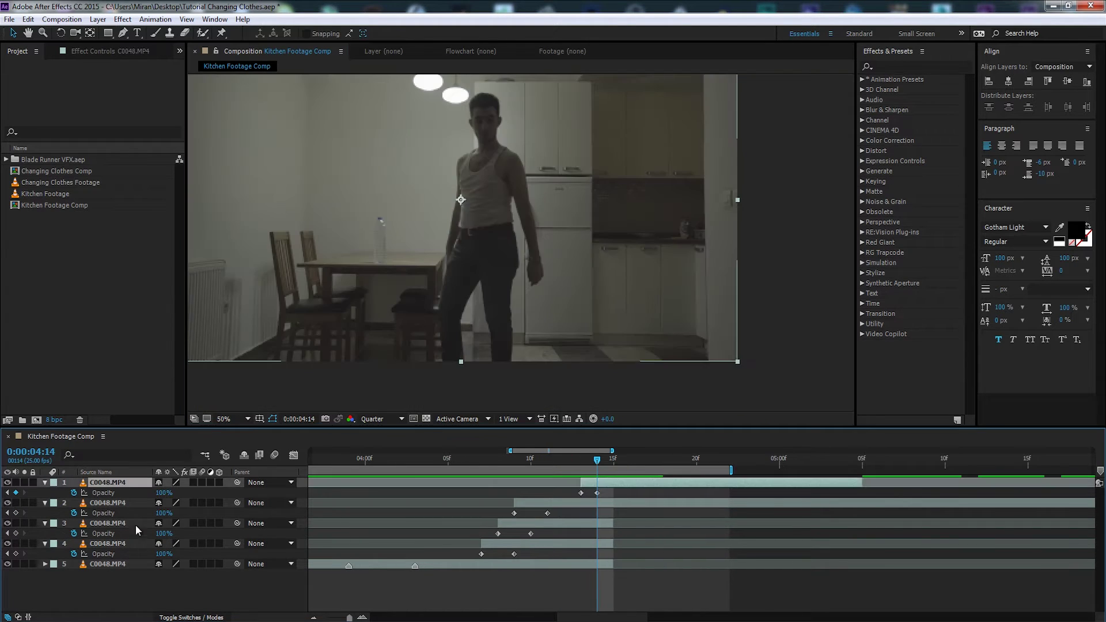
Duplicate the layer 3 clip, place the copy at the top of the stack, and start it at 0:00:04:15.
left_click(136, 525)
key("i")
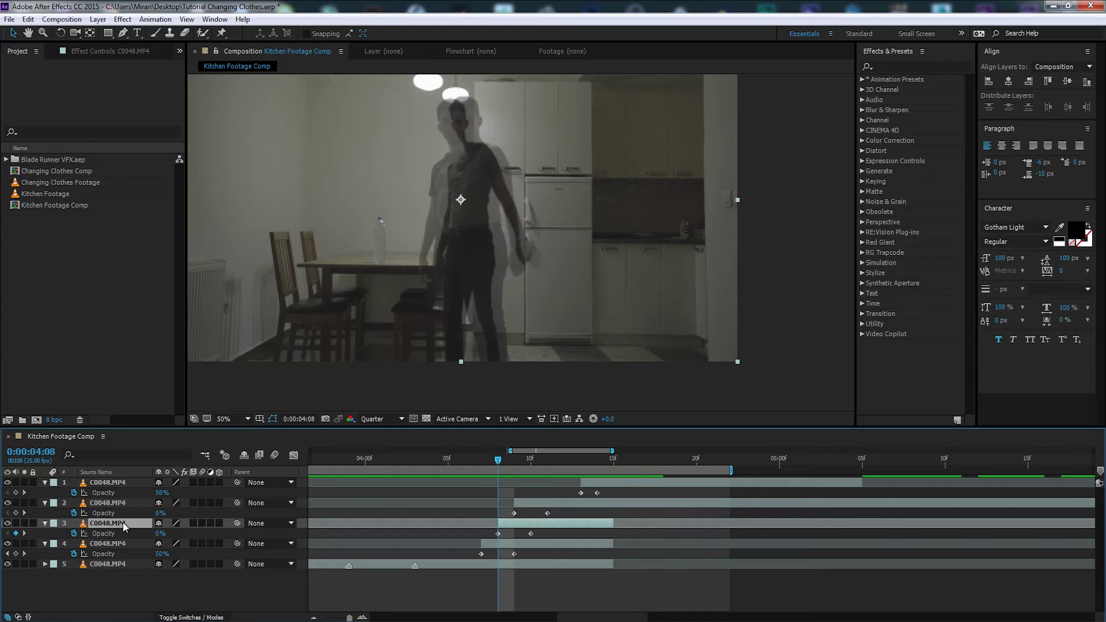
key("ctrl+d")
left_click_drag(132, 524, 136, 480)
left_click(609, 460)
key("bracketleft")
key("Page_Up")
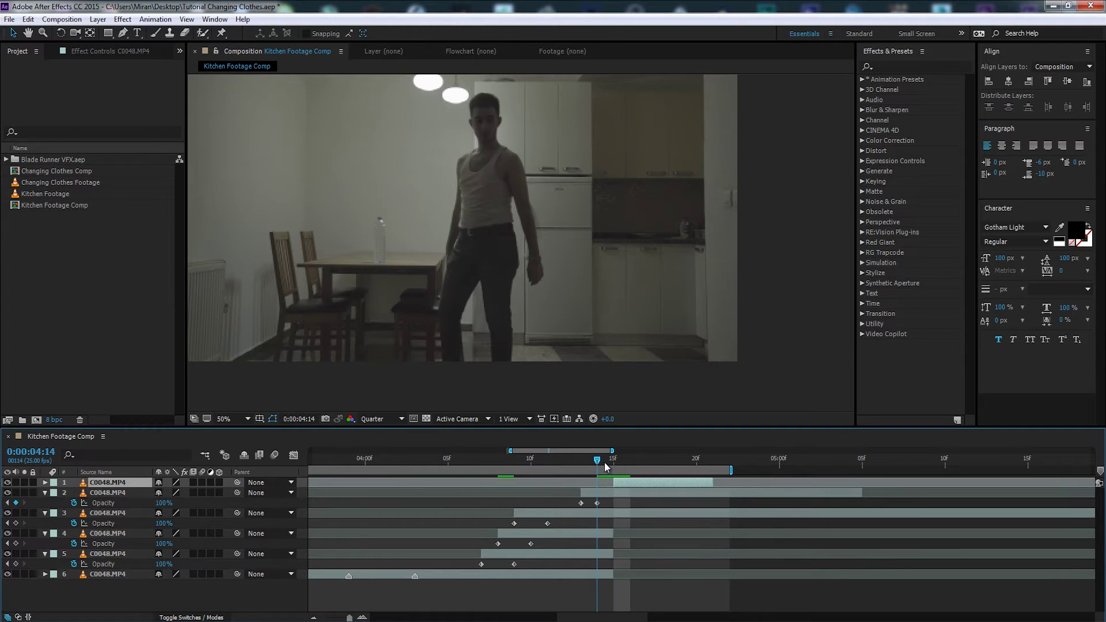
Extend the top layer's start to 0:00:04:14 and keyframe its opacity from 50% there to 100% at 0:00:04:15.
key("bracketleft")
key("t")
left_click(167, 494)
left_click(74, 493)
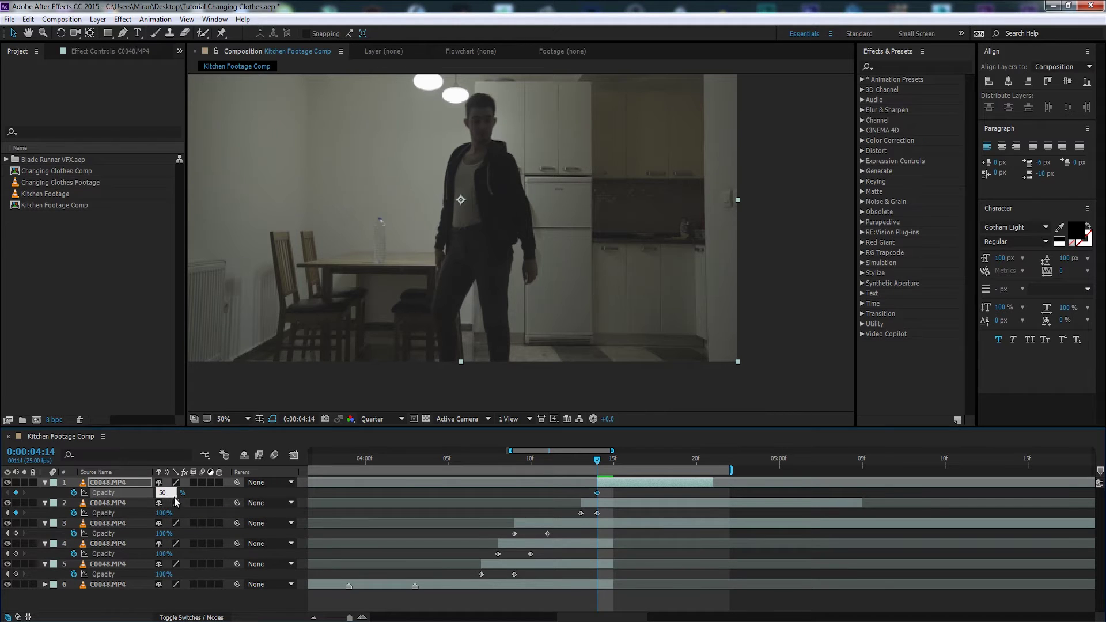
key("Return")
key("Page_Down")
left_click_drag(162, 492, 595, 489)
left_click(608, 485)
left_click(554, 525)
left_click(654, 485)
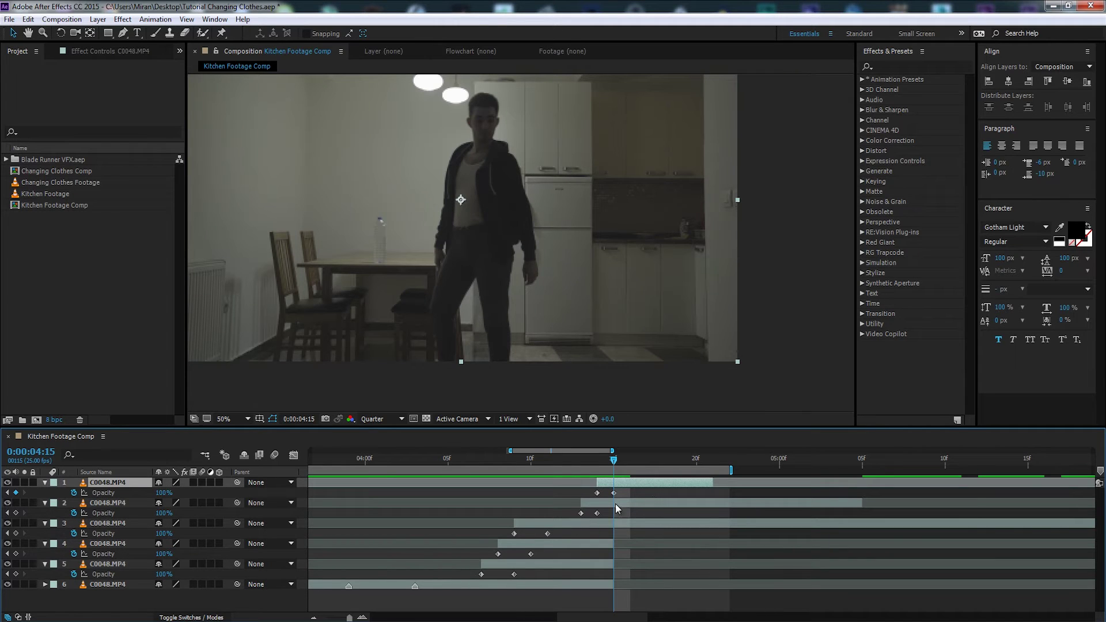
Duplicate the third layer's clip, move the copy above all others, and make it begin at 0:00:04:15.
left_click(527, 525)
key("j")
key("ctrl+d")
left_click_drag(125, 524, 134, 480)
key("k")
key("k")
key("k")
key("[")
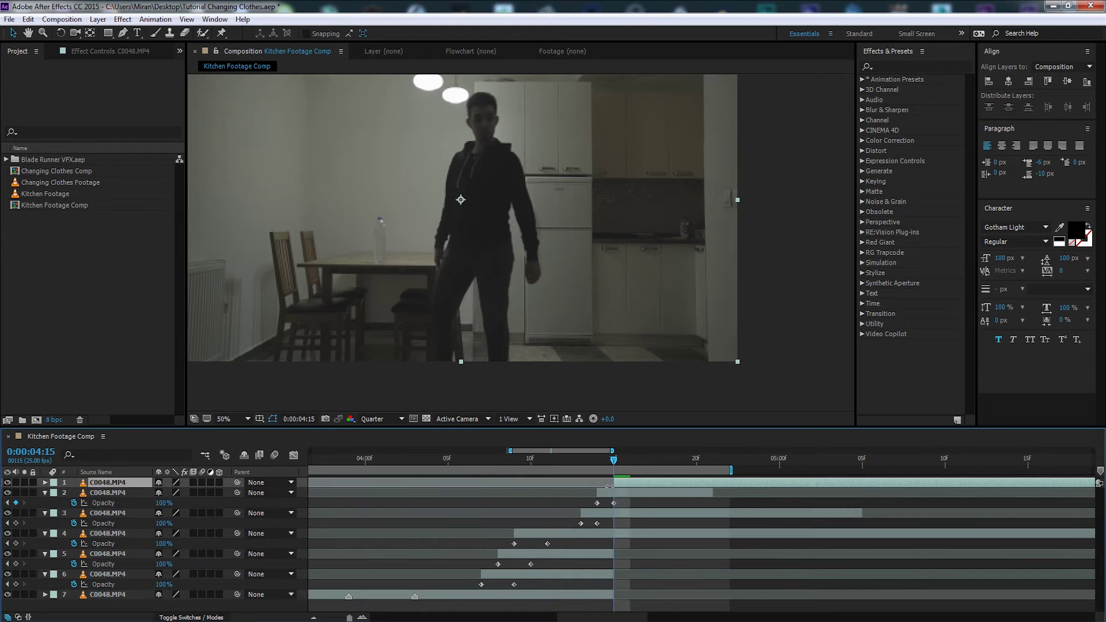
Keyframe the top layer's opacity from 50% at 0:00:04:15 to 100% at 0:00:04:17.
key("t")
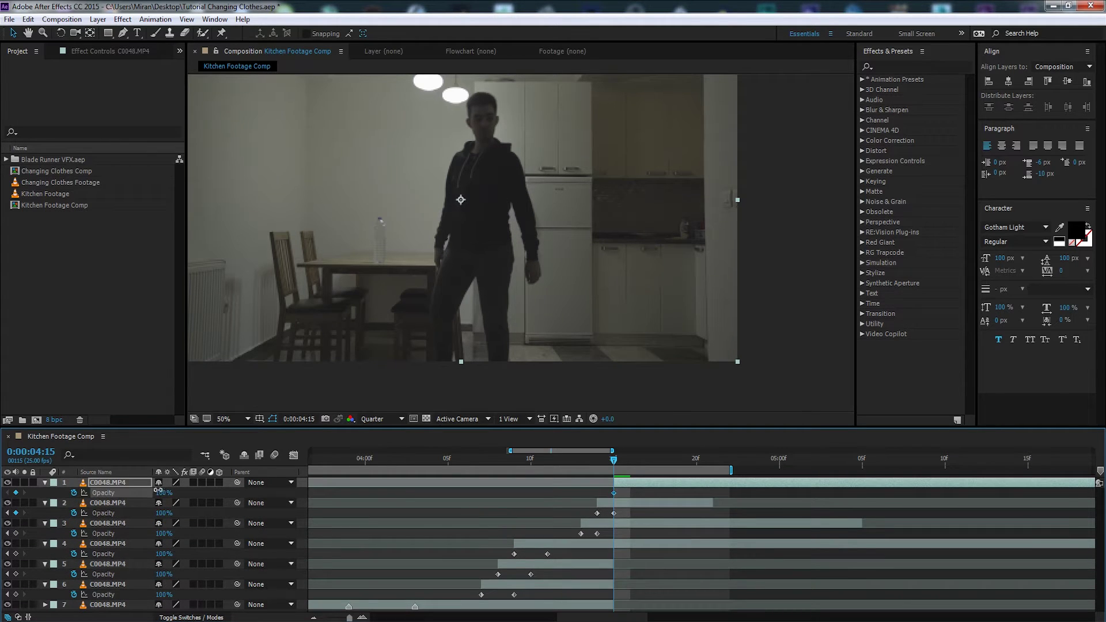
type("50")
left_click(639, 490)
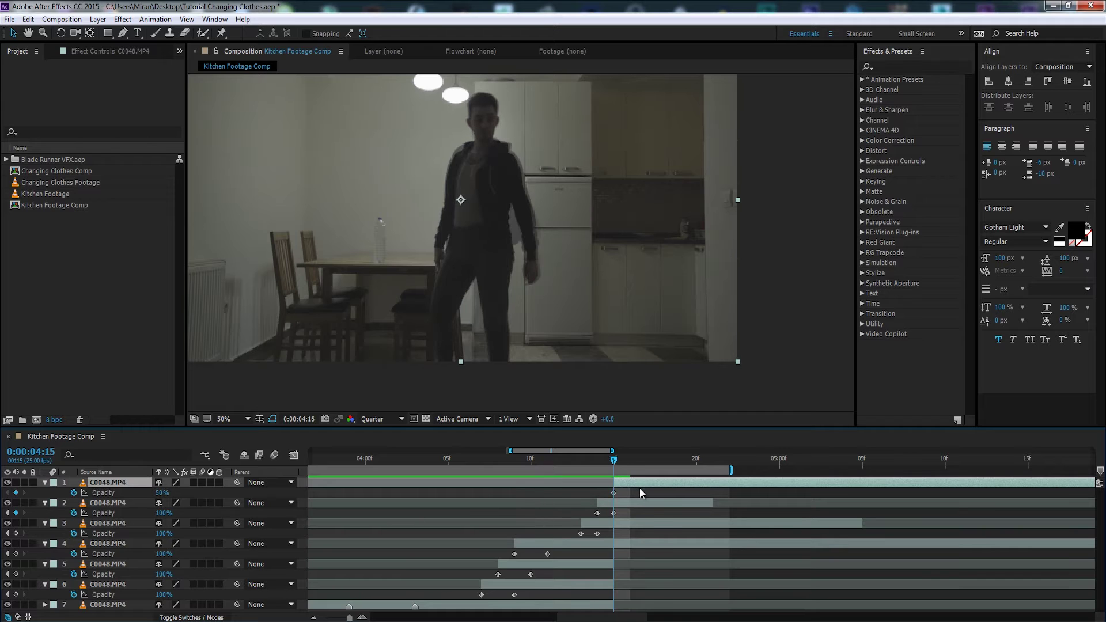
key("Page_Down")
key("Page_Down")
left_click_drag(158, 492, 230, 493)
Play back the clothes-changing sequence and check the composition in an enlarged viewer.
left_click_drag(647, 461, 497, 467)
key("space")
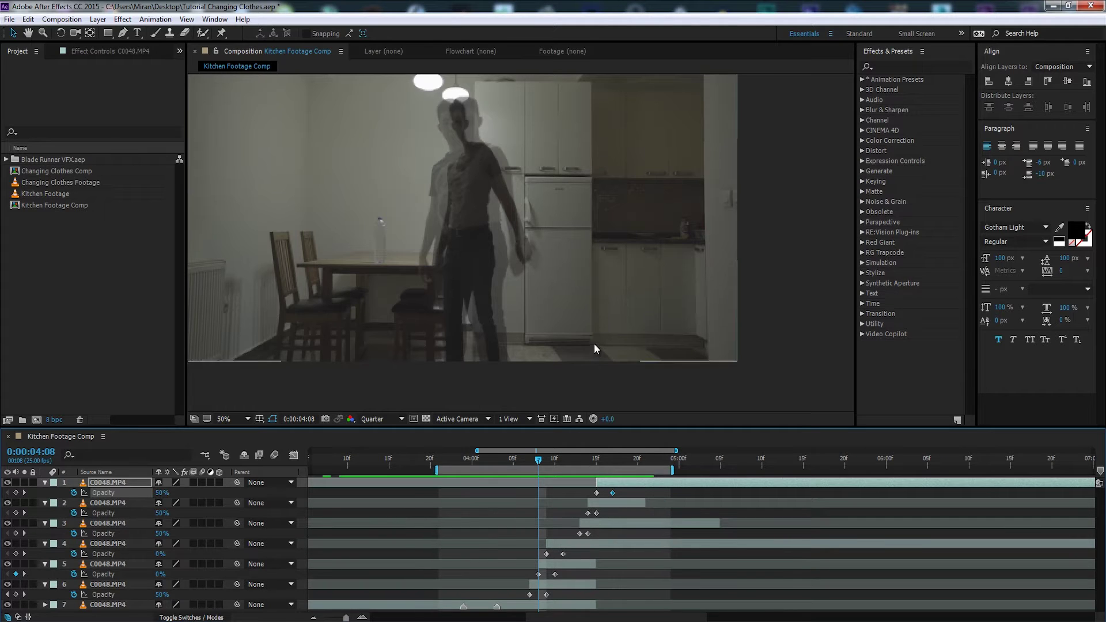
key("grave")
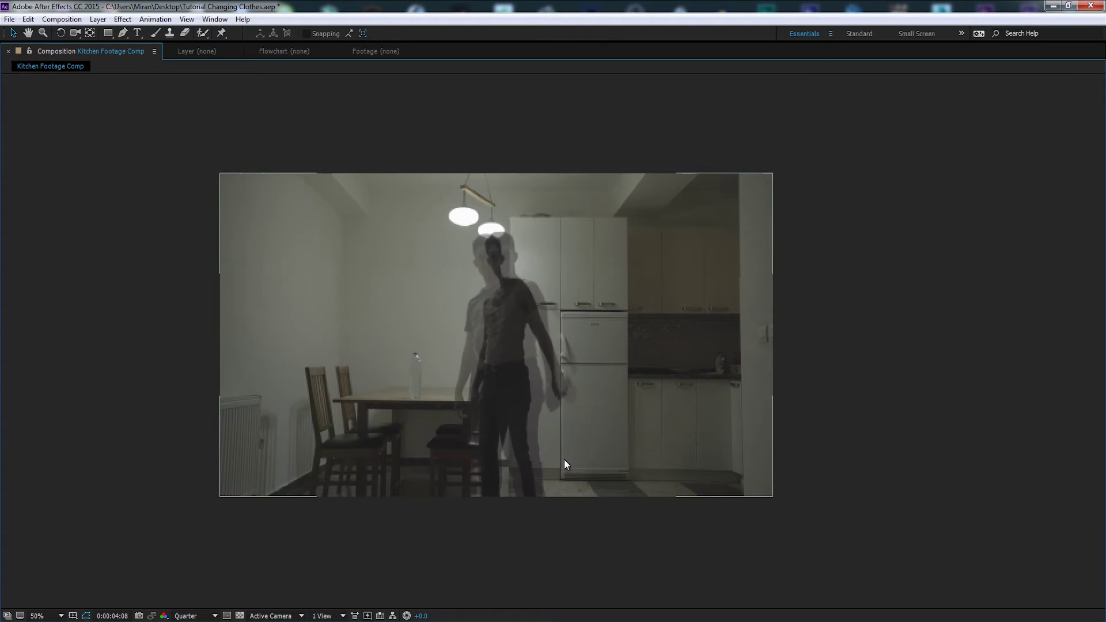
key("grave")
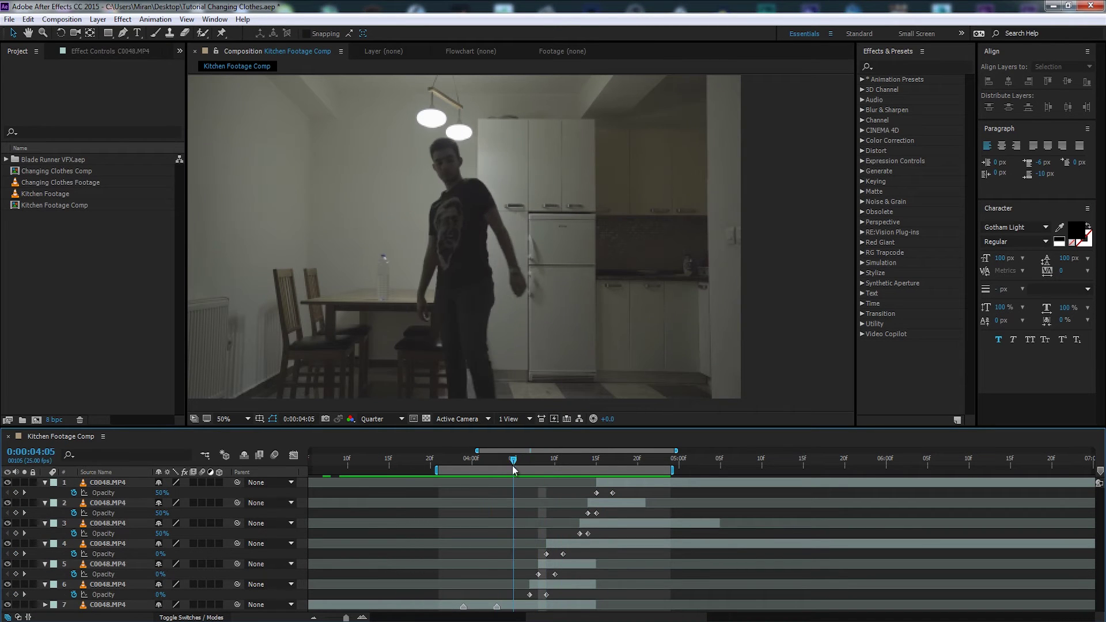
Set the composition preview resolution to Full and inspect the hoodie's drawstrings at 0:00:04:17.
left_click_drag(575, 466, 623, 463)
scroll(541, 358, "up", 2)
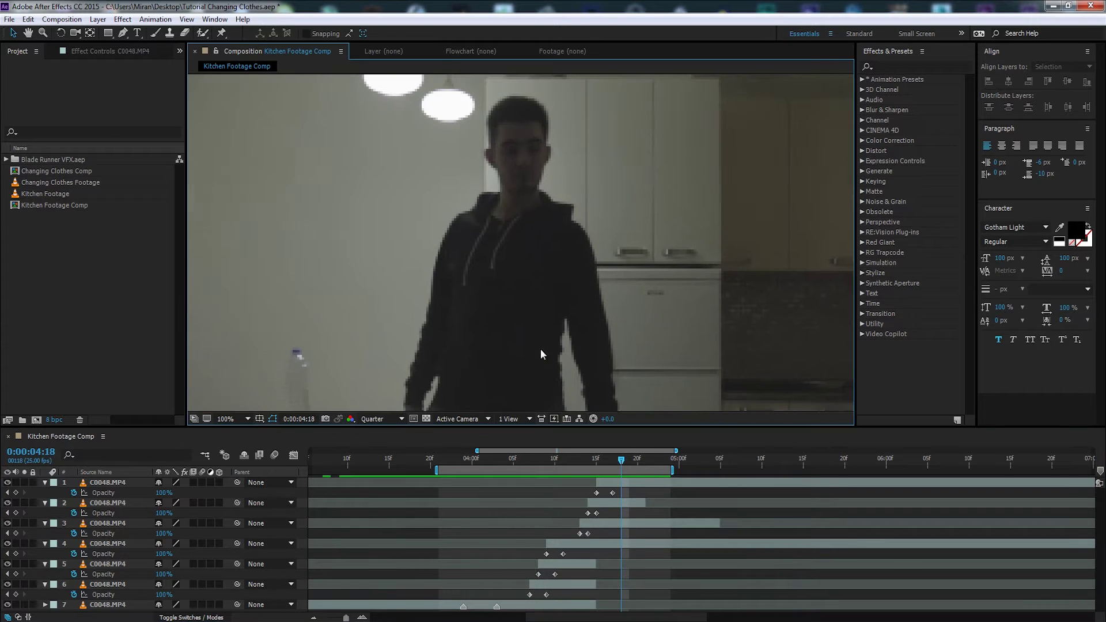
left_click(396, 419)
left_click(374, 430)
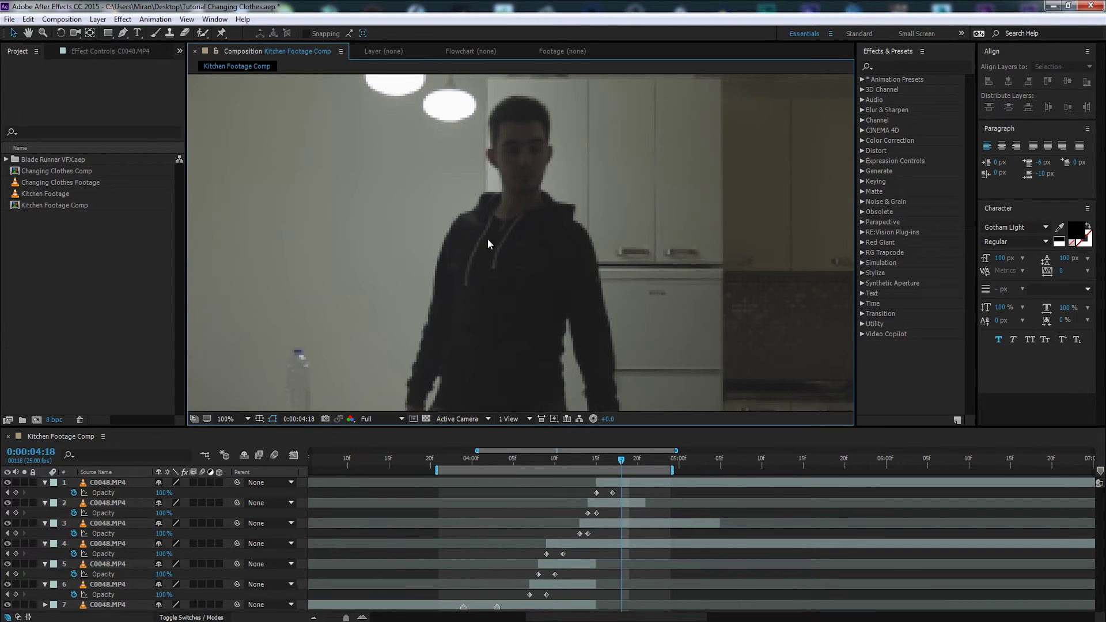
scroll(561, 317, "up", 2)
mouse_move(616, 462)
left_mouse_down()
mouse_move(665, 465)
mouse_move(614, 470)
left_mouse_up()
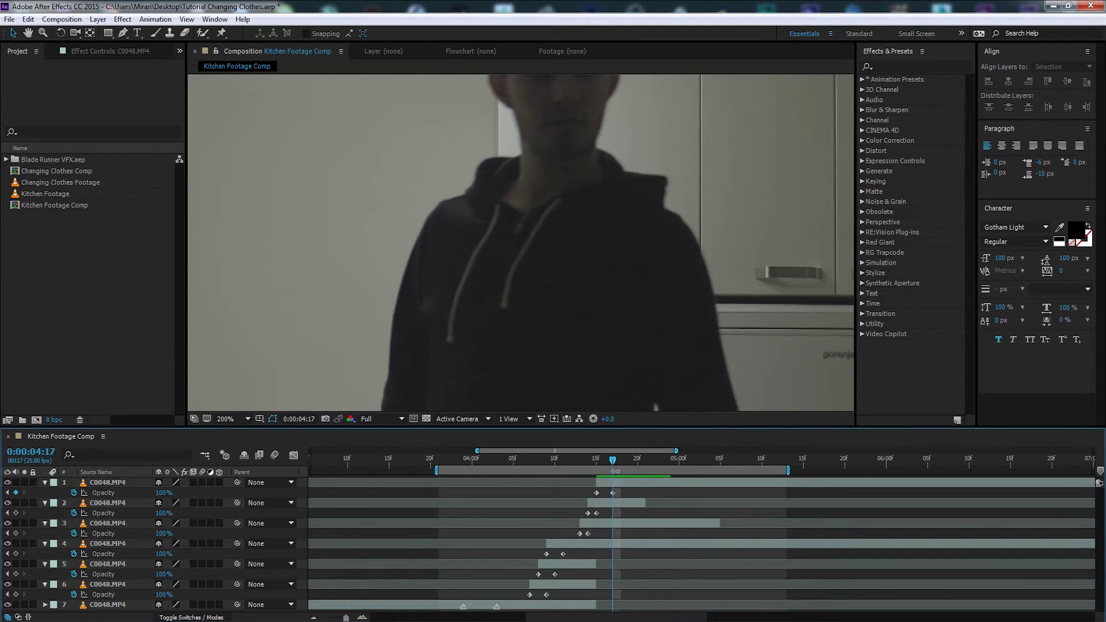
Examine the hoodie clip frame by frame between 0:00:04:16 and 0:00:04:21.
left_click(644, 482)
scroll(624, 351, "down", 2)
key("Page_Down")
key("Page_Down")
key("Page_Down")
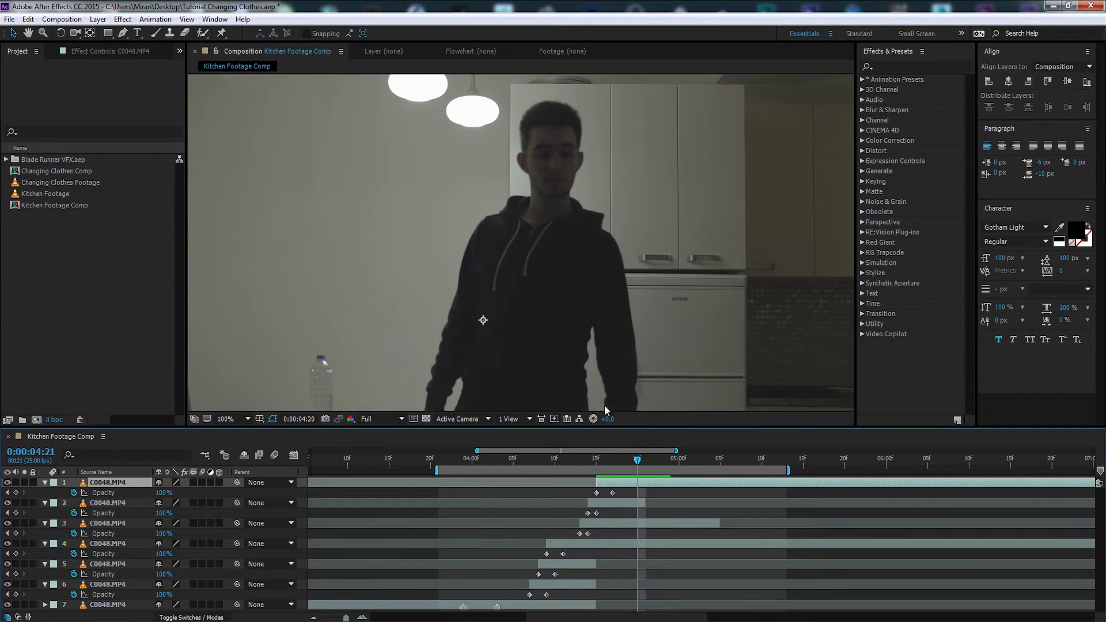
mouse_move(633, 465)
left_mouse_down()
mouse_move(605, 466)
mouse_move(615, 466)
left_mouse_up()
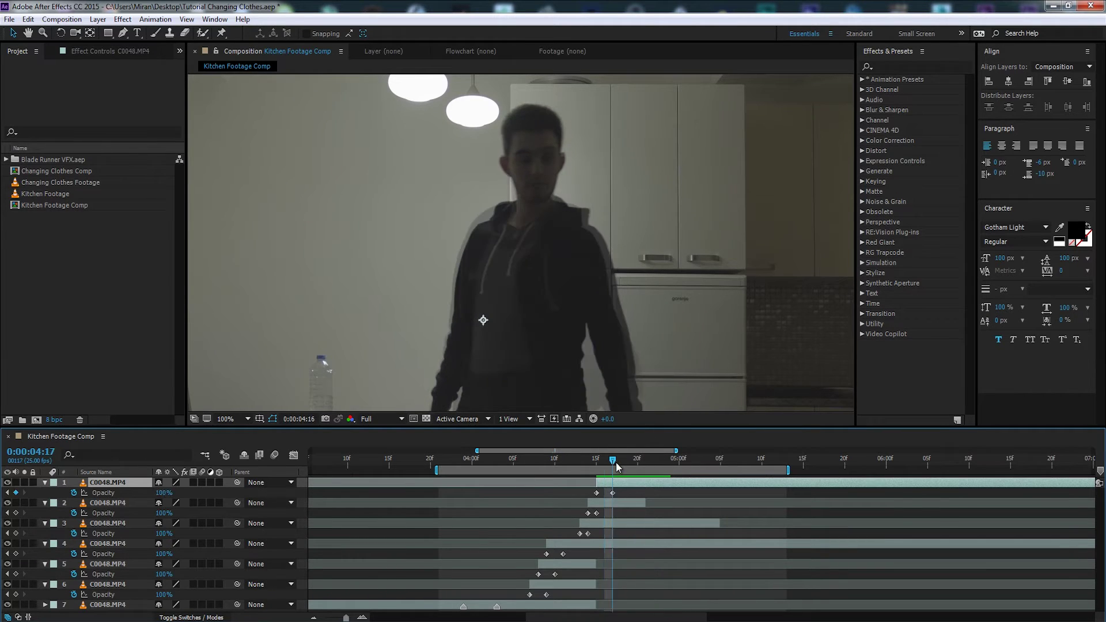
scroll(506, 256, "up", 1)
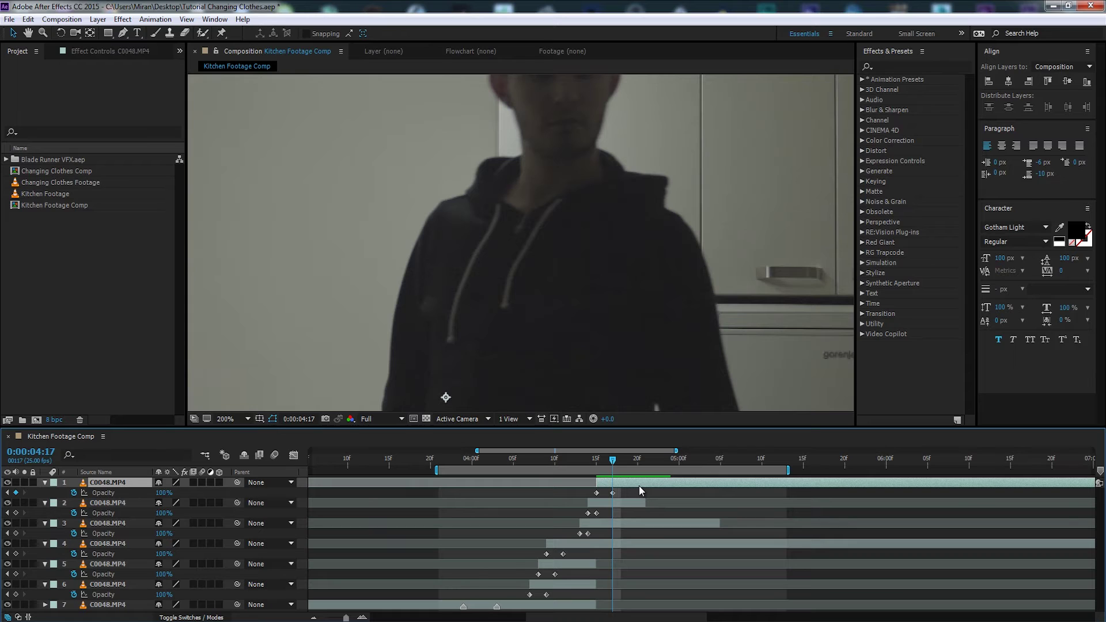
key("t")
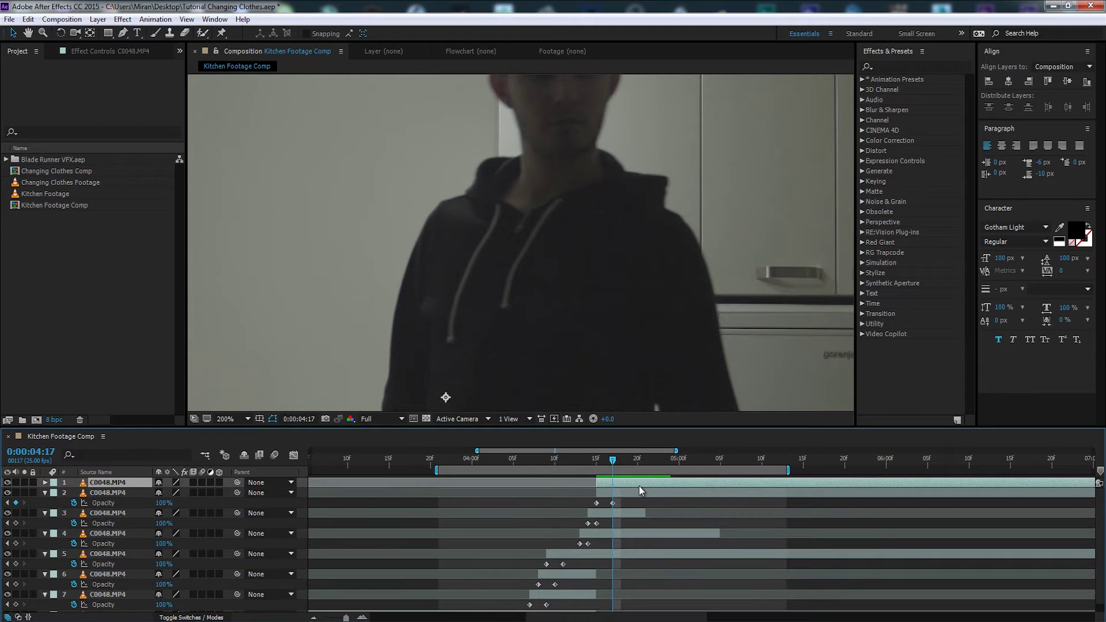
left_click(595, 459)
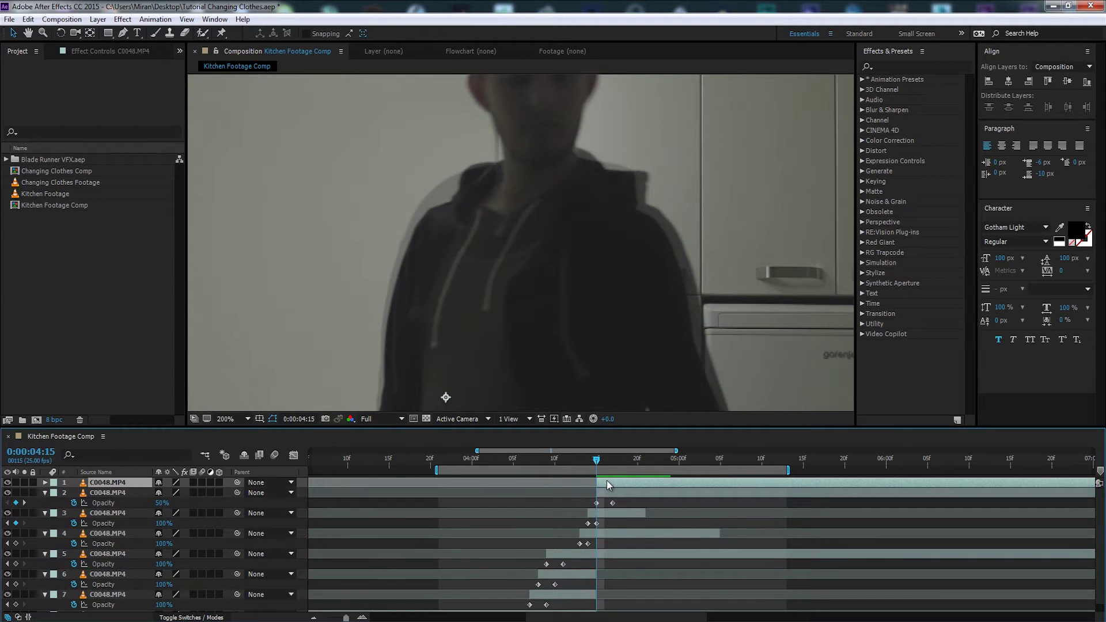
key("Delete")
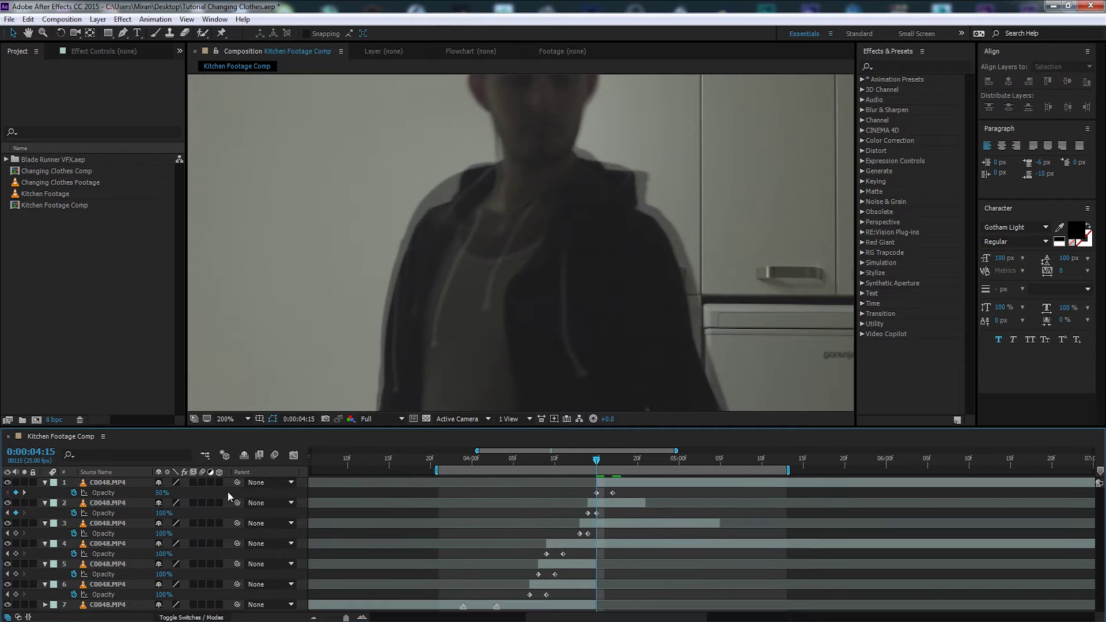
Set the top layer's opacity to 100% at 0:00:04:15 and collapse the properties of all layers.
left_click(126, 483)
key("ctrl+z")
left_click(193, 496)
left_click(125, 483)
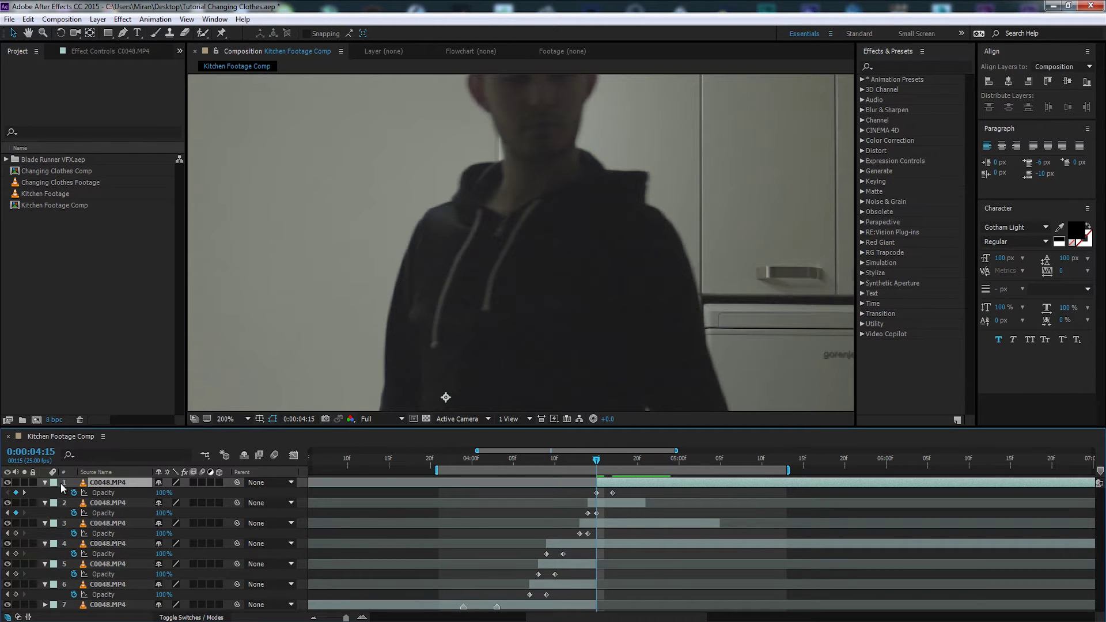
key("ctrl+a")
left_click(45, 485)
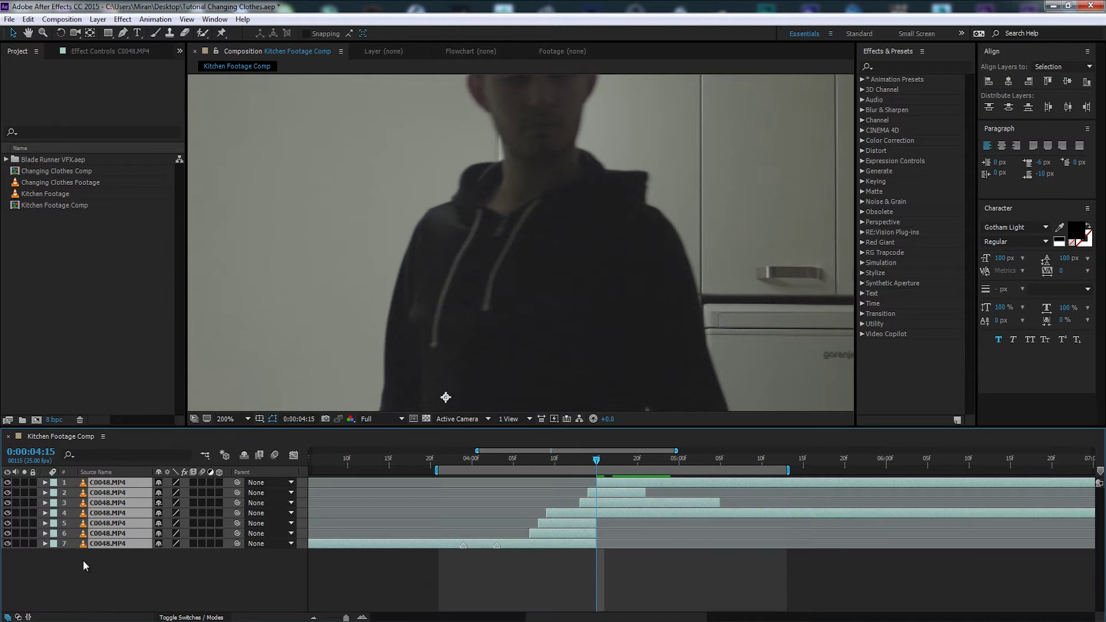
key("ctrl+shift+a")
Open the top hoodie clip in its own layer viewer at 0:00:04:15.
scroll(574, 324, "down", 1)
scroll(575, 324, "up", 1)
left_click(526, 313)
left_click_drag(526, 313, 536, 407)
double_click(136, 482)
scroll(549, 254, "down", 4)
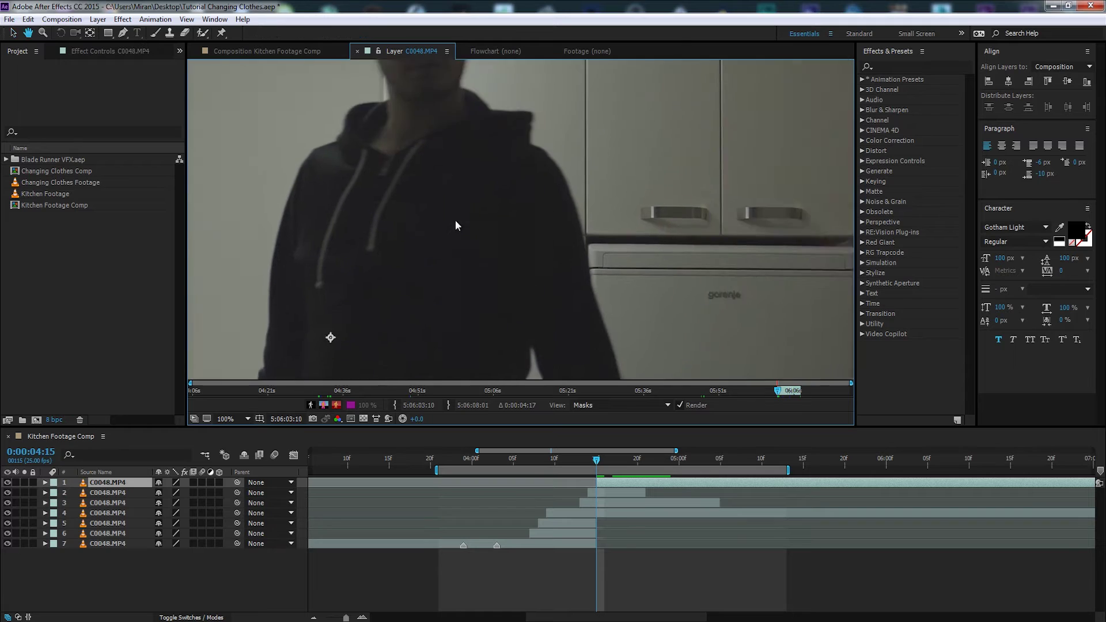
left_click_drag(519, 363, 476, 355)
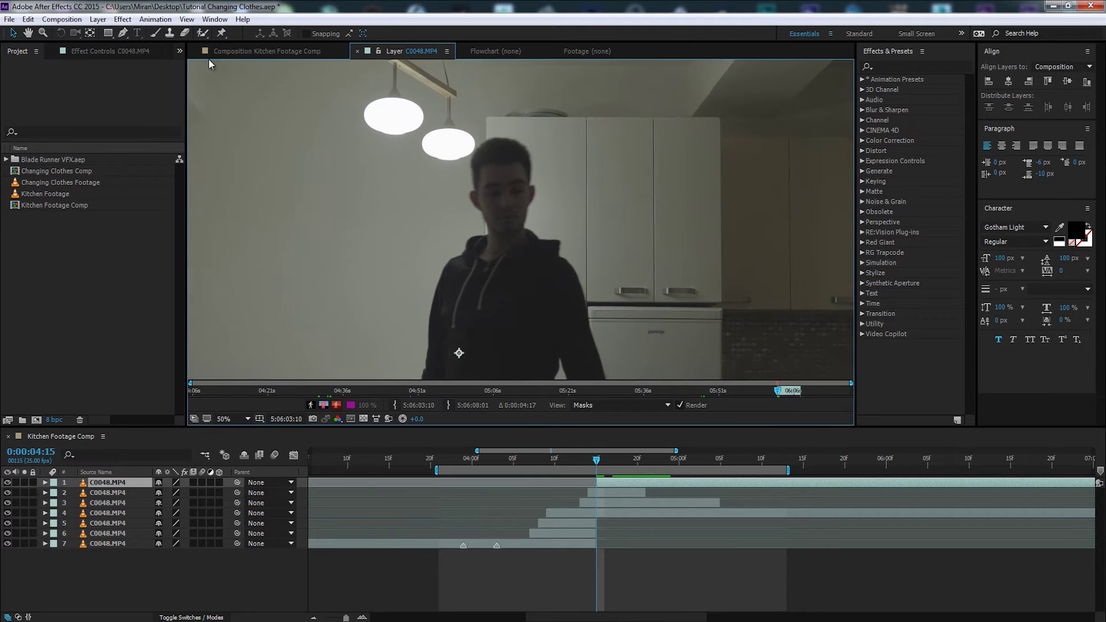
Paint over both hoodie drawstrings at 0:00:04:15 with the Clone Stamp tool, sampling plain fabric beside them.
left_click(170, 35)
mouse_move(508, 266)
left_mouse_down()
mouse_move(530, 188)
mouse_move(533, 236)
mouse_move(530, 206)
left_mouse_up()
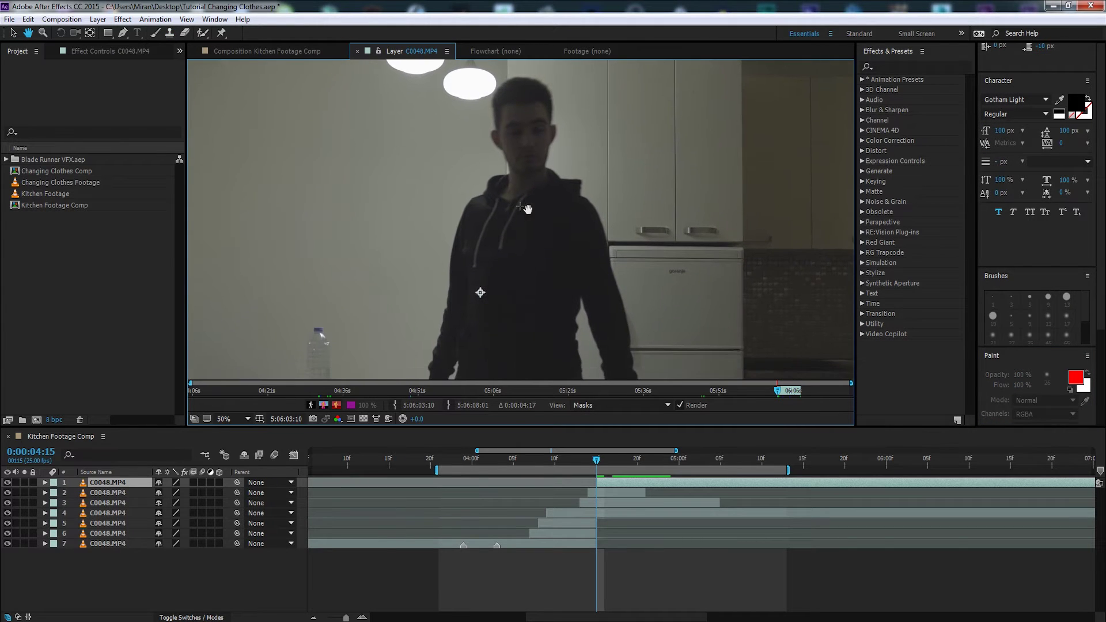
scroll(502, 272, "up", 1)
scroll(501, 271, "down", 1)
mouse_move(619, 286)
left_mouse_down()
mouse_move(568, 209)
mouse_move(609, 274)
left_mouse_up()
scroll(489, 248, "up", 1)
scroll(489, 247, "down", 1)
scroll(490, 248, "up", 1)
left_click_drag(487, 244, 569, 275)
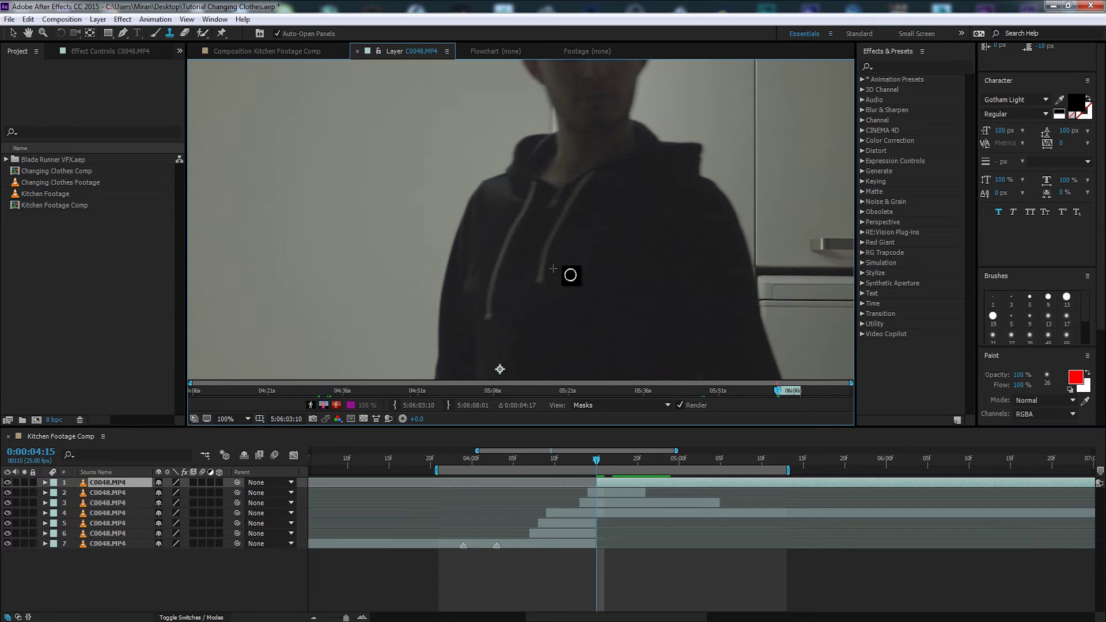
scroll(1104, 344, "up", 3)
scroll(1103, 344, "down", 3)
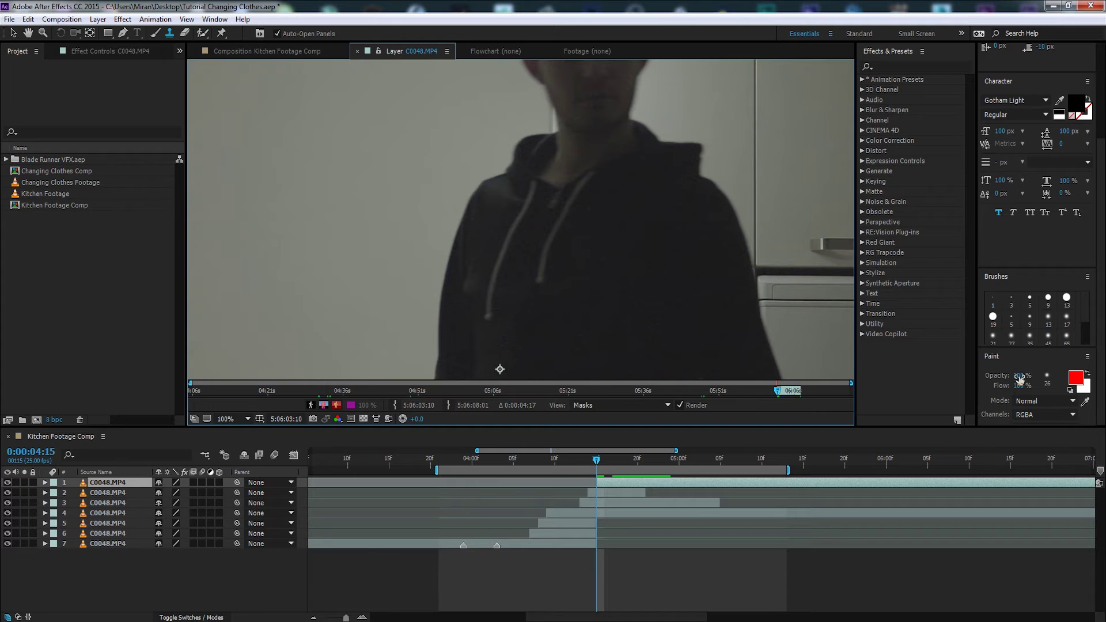
left_click(604, 229)
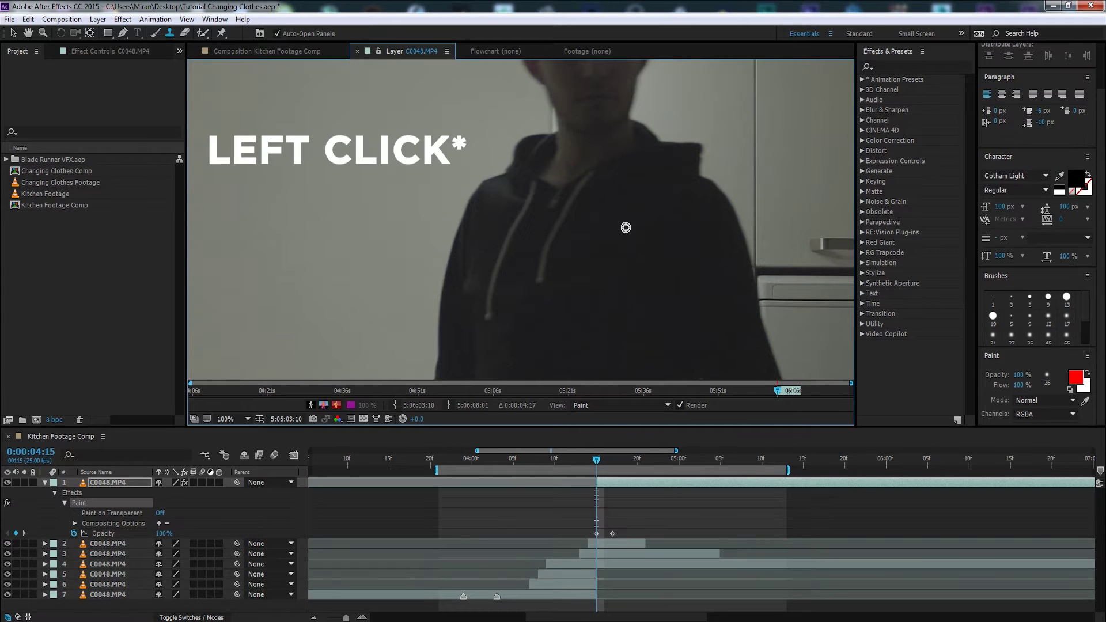
left_click(608, 252)
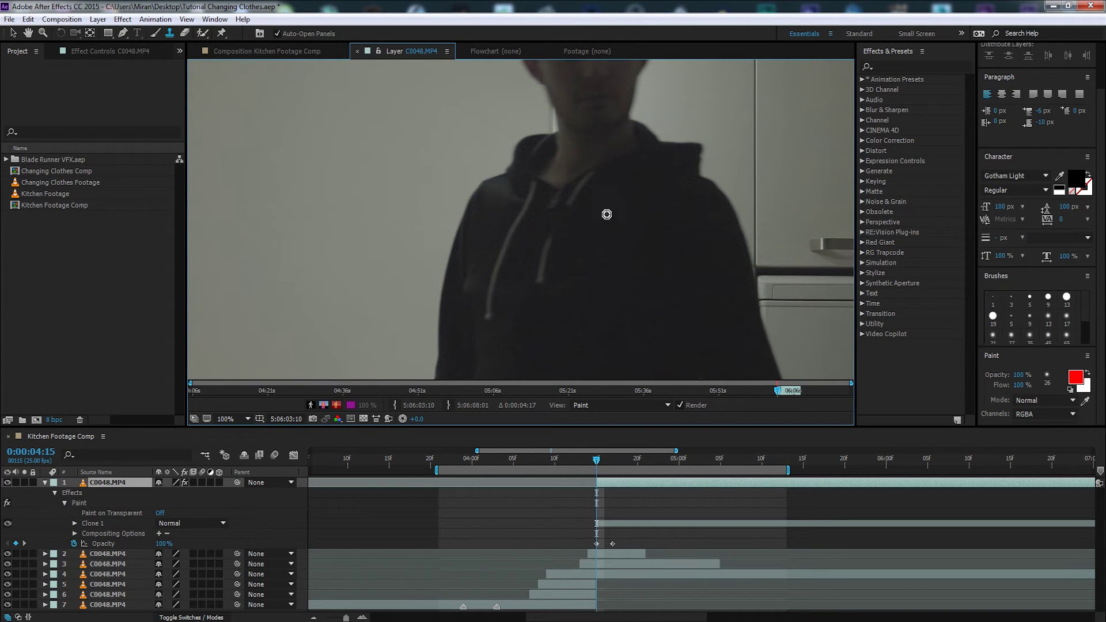
mouse_move(550, 242)
left_mouse_down()
mouse_move(553, 229)
mouse_move(541, 276)
left_mouse_up()
left_click_drag(594, 176, 570, 197)
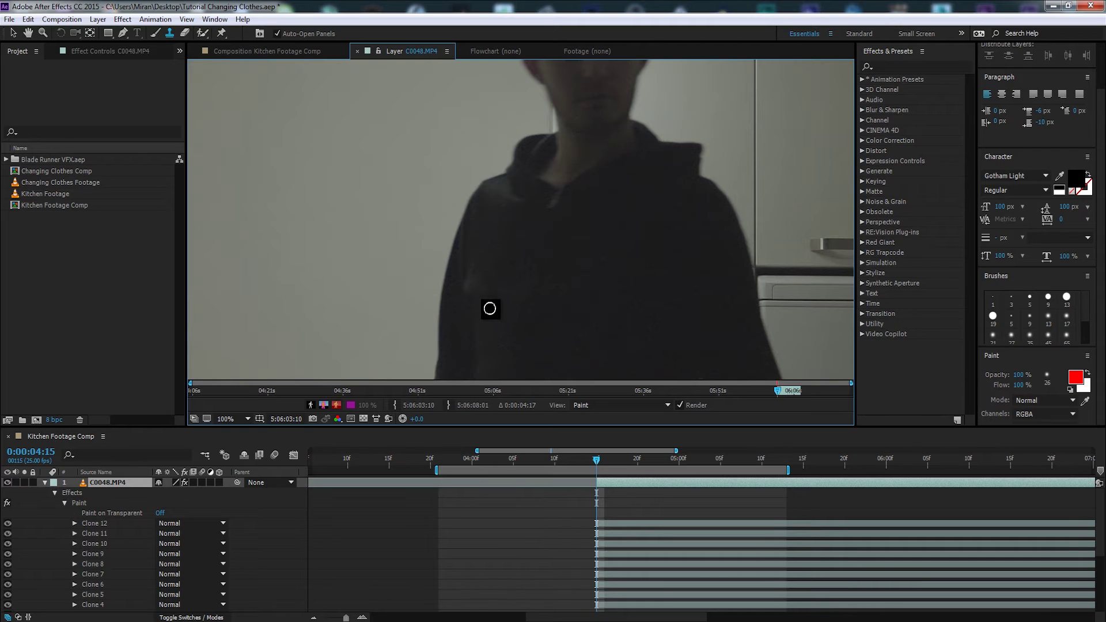
left_click(489, 329, "alt")
left_click(491, 307)
left_click(691, 276, "alt")
left_click_drag(498, 207, 497, 196)
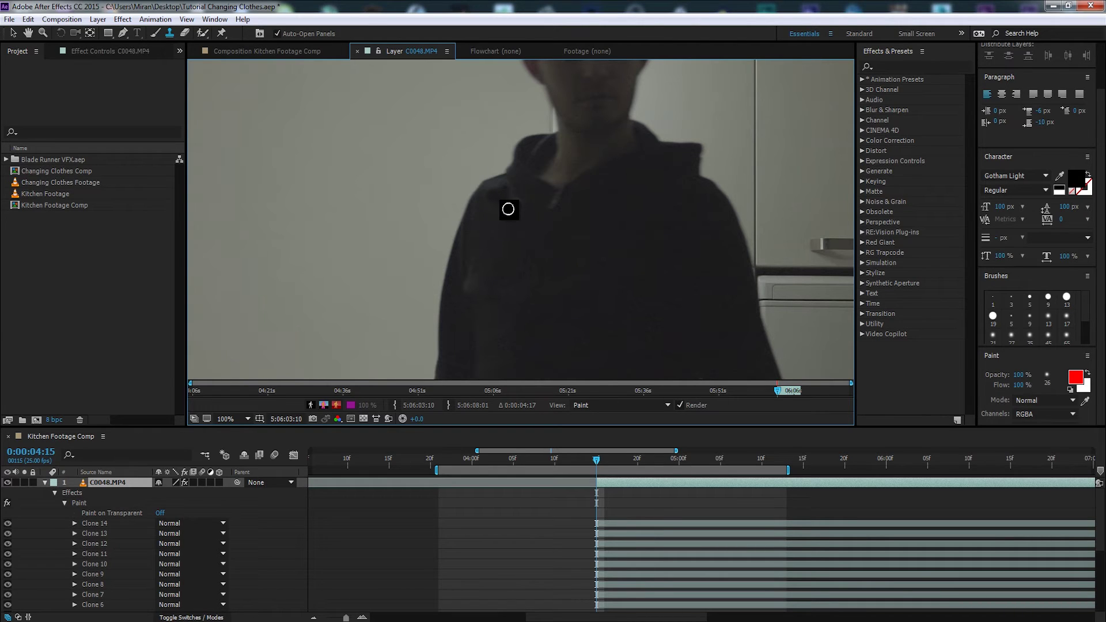
key("ctrl+z")
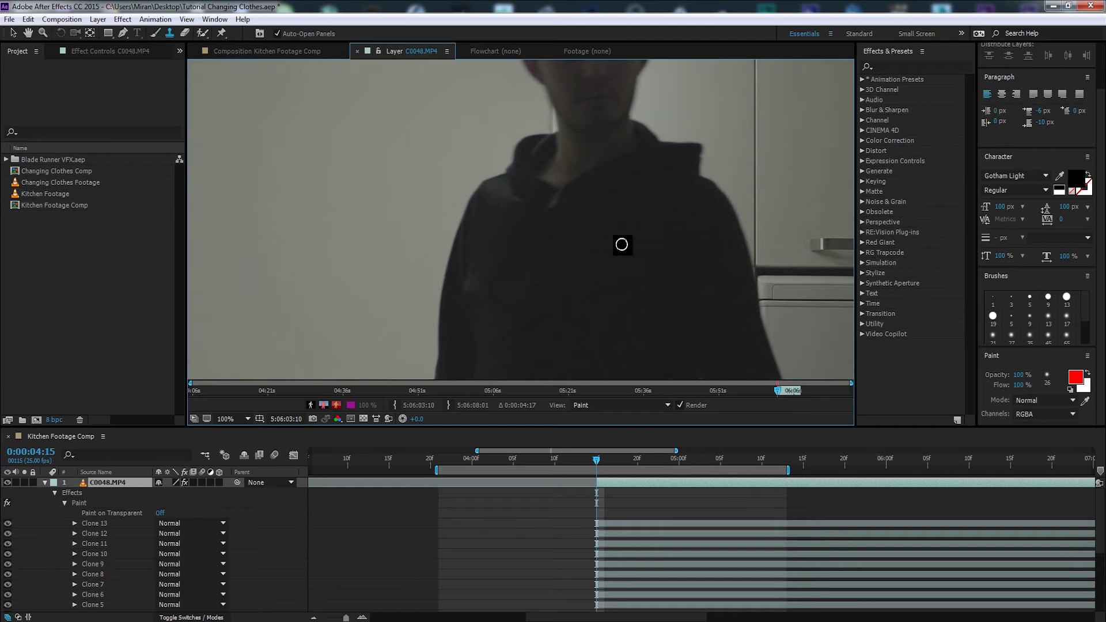
Switch back to the Selection tool, check the retouched hoodie, and collapse the top layer's paint strokes.
scroll(659, 227, "down", 1)
key("v")
mouse_move(562, 283)
left_mouse_down()
mouse_move(563, 227)
mouse_move(571, 280)
left_mouse_up()
scroll(544, 174, "up", 1)
left_click(609, 497)
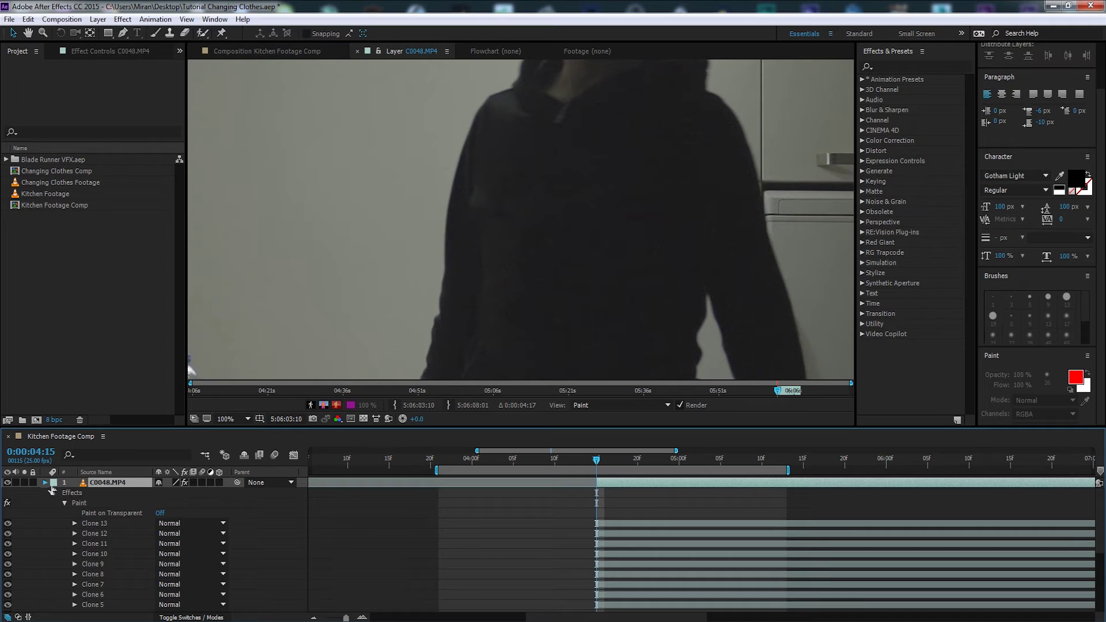
left_click(45, 482)
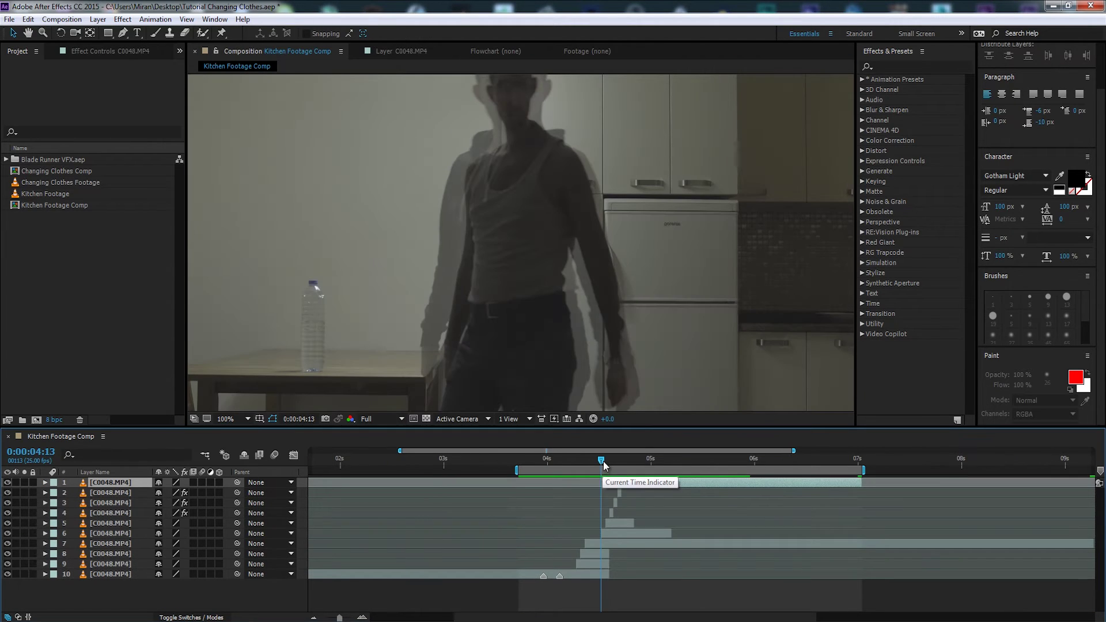
Inspect the hoodie retouching and the one-frame painted clips in the composition from 0:00:04:15 to 0:00:04:17.
mouse_move(606, 466)
left_mouse_down()
mouse_move(621, 465)
mouse_move(611, 469)
left_mouse_up()
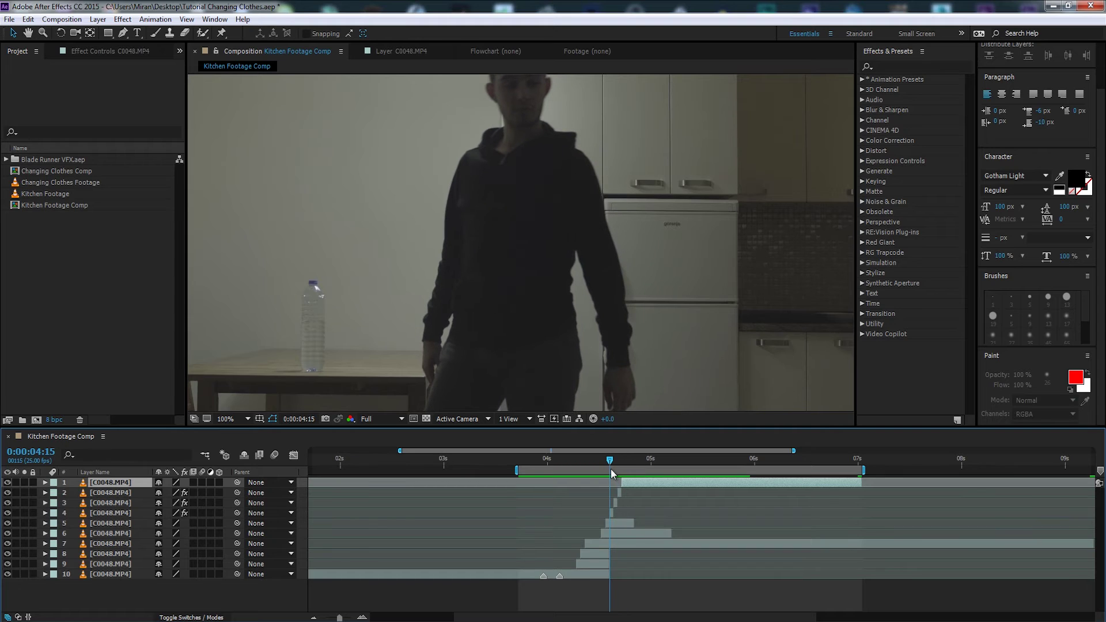
left_click_drag(524, 233, 536, 295)
scroll(580, 322, "up", 1)
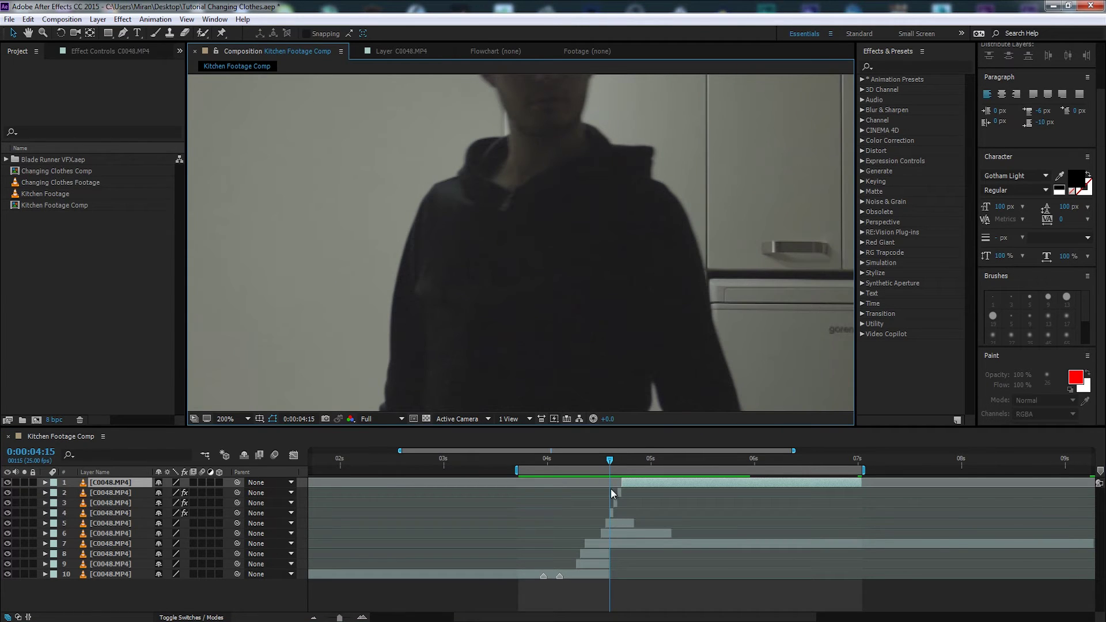
scroll(611, 509, "up", 3)
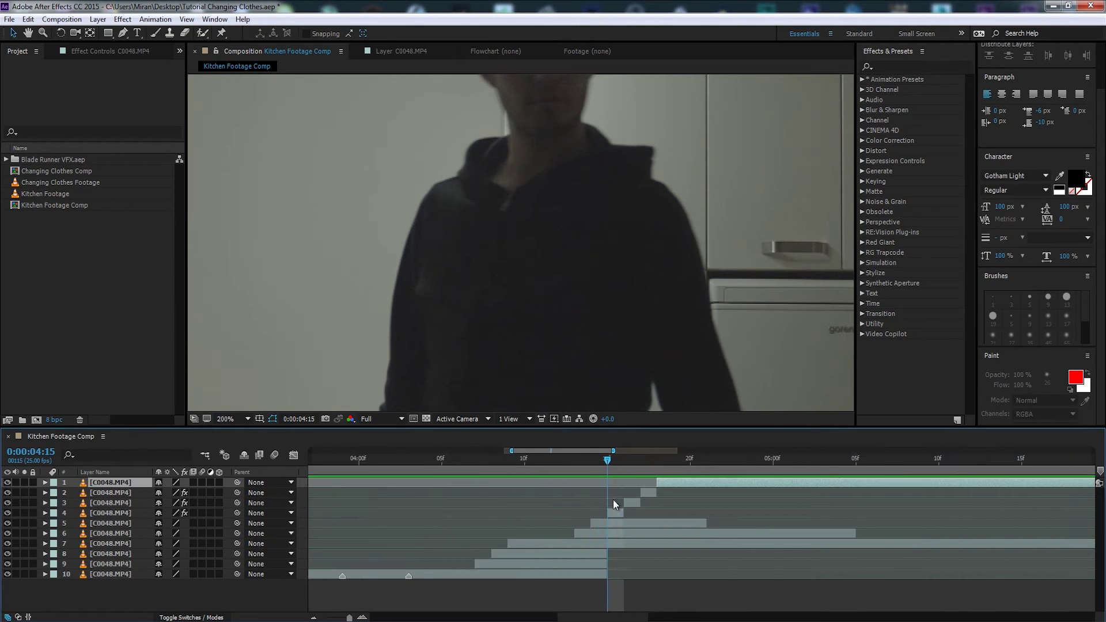
left_click(615, 513)
left_click_drag(622, 462, 641, 461)
left_click(648, 492)
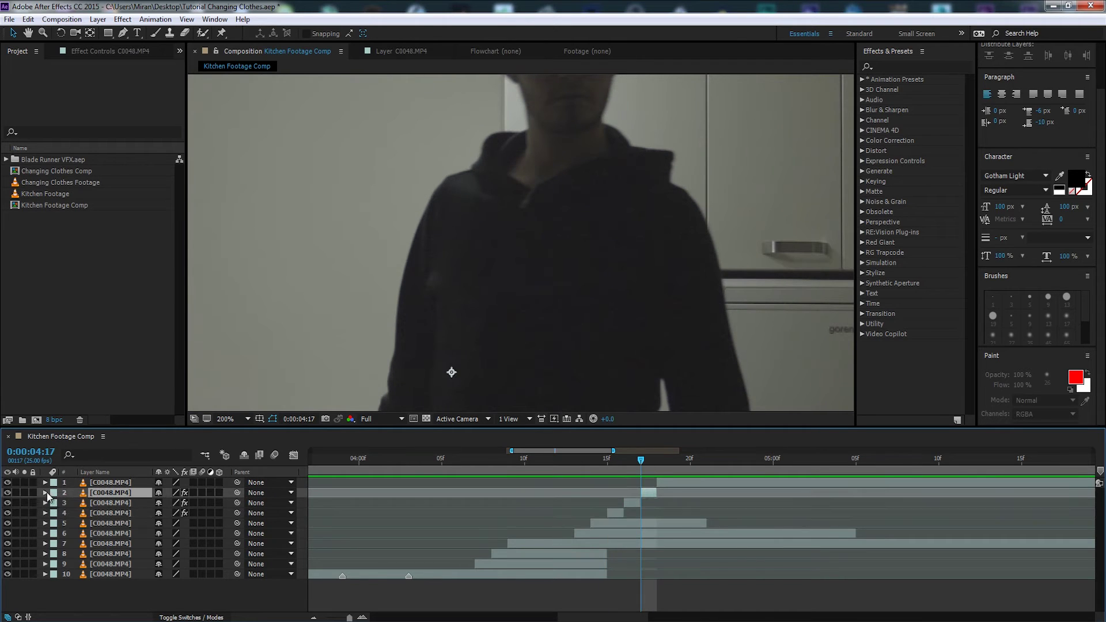
Check which effects the second layer carries, collapse it, and select the top clip.
left_click(46, 493)
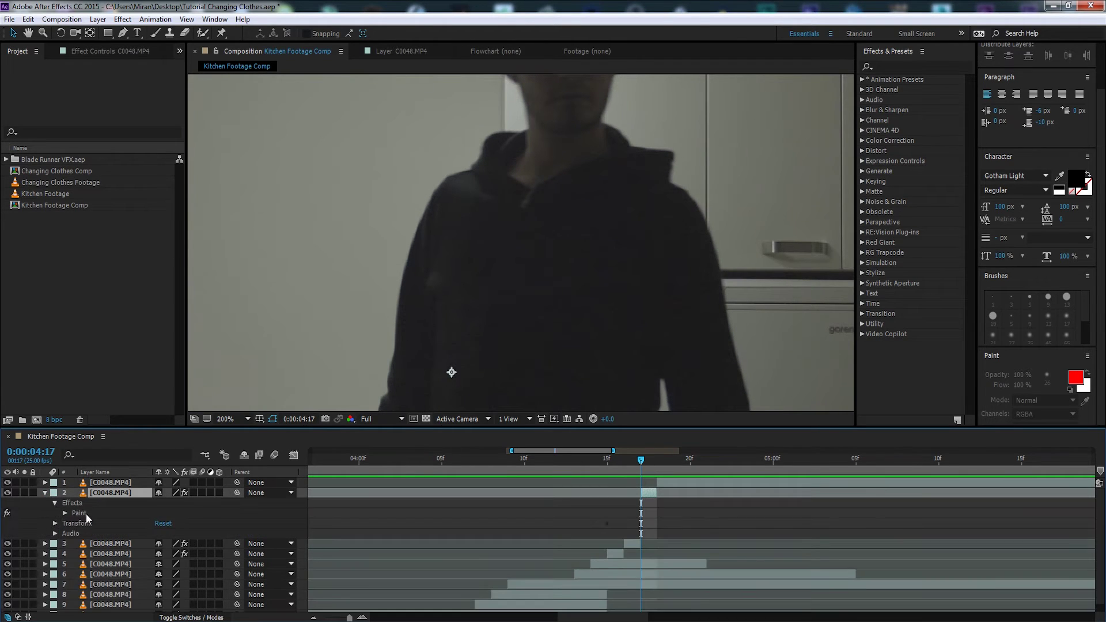
left_click(45, 492)
left_click(700, 482)
Review the whole kitchen clothes-change transition, scrubbing through the opacity dissolves and the retouched hoodie frames.
left_click_drag(651, 461, 747, 497)
key("minus")
key("minus")
key("minus")
left_click(733, 461)
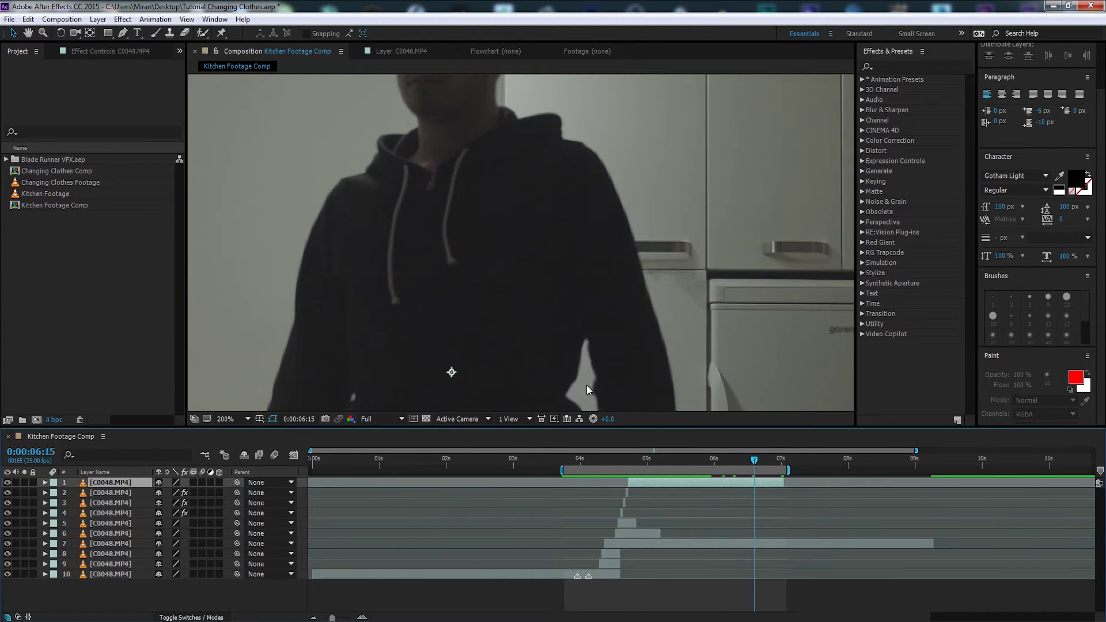
scroll(617, 404, "down", 3)
left_click(591, 460)
mouse_move(595, 459)
left_mouse_down()
mouse_move(653, 485)
mouse_move(596, 478)
mouse_move(621, 478)
mouse_move(604, 468)
left_mouse_up()
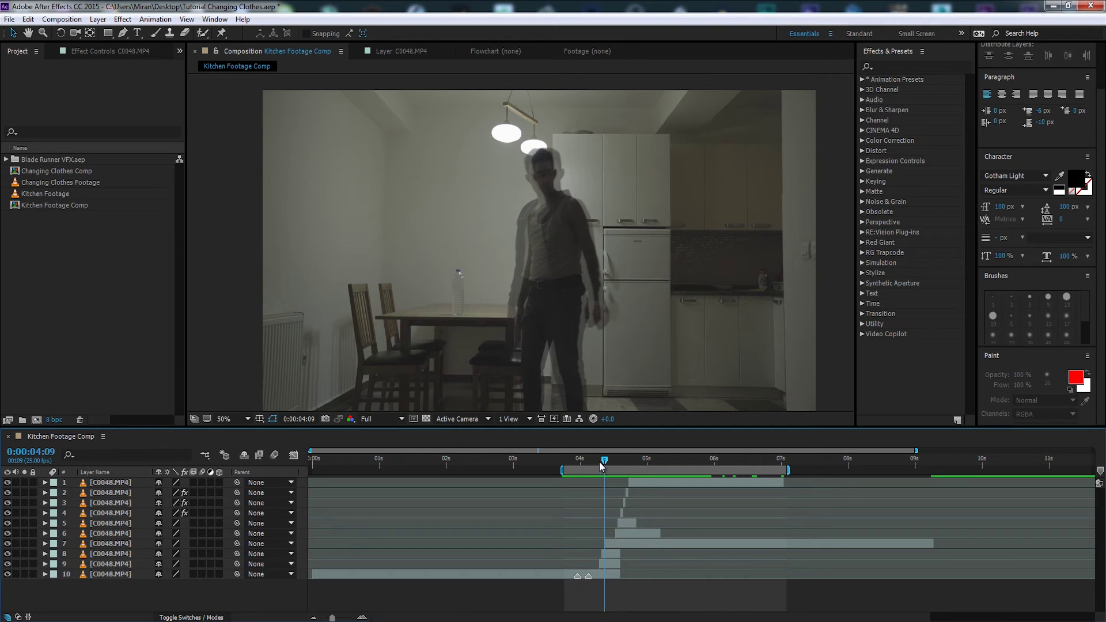
left_click_drag(603, 466, 585, 467)
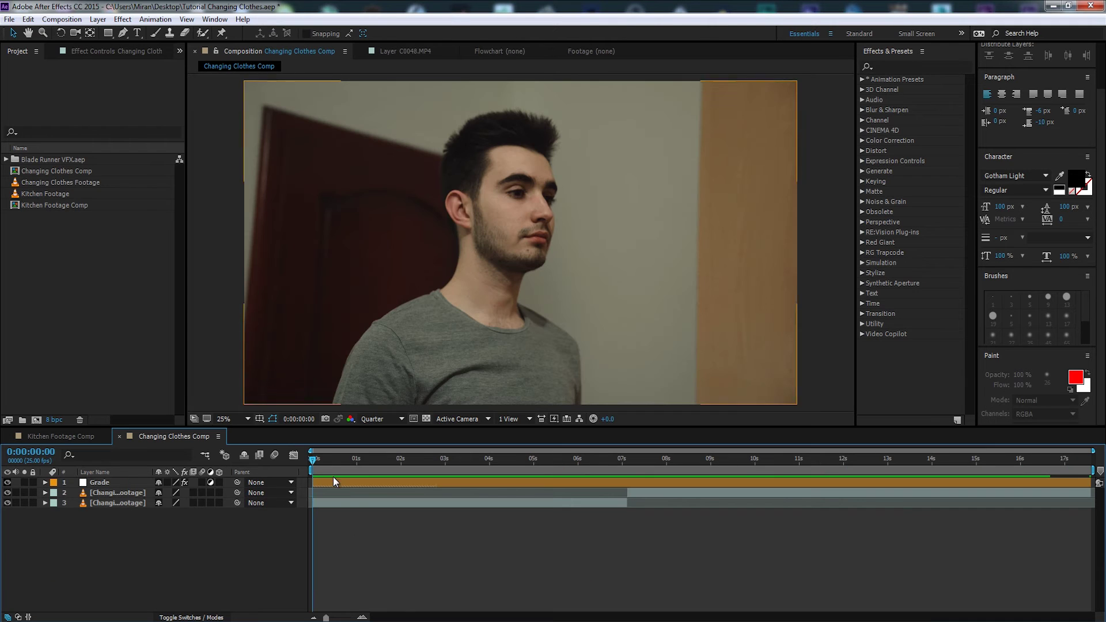
Scrub through Changing Clothes Comp to compare the grey T-shirt shot with the black printed T-shirt shot.
left_click_drag(314, 462, 970, 468)
scroll(537, 355, "up", 2)
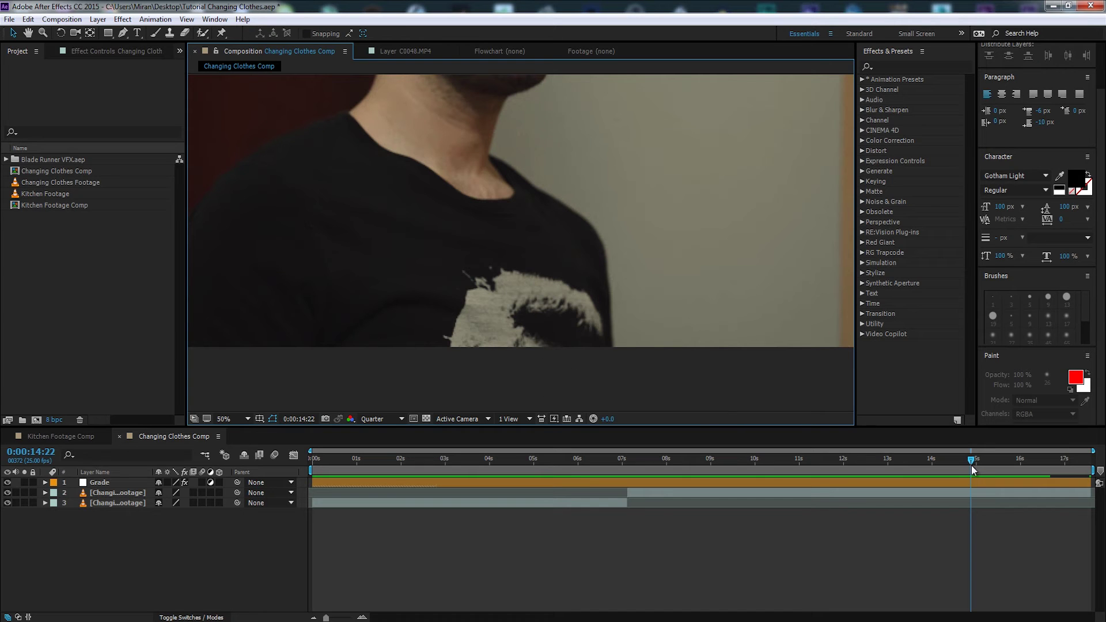
key("comma")
left_click_drag(975, 466, 509, 468)
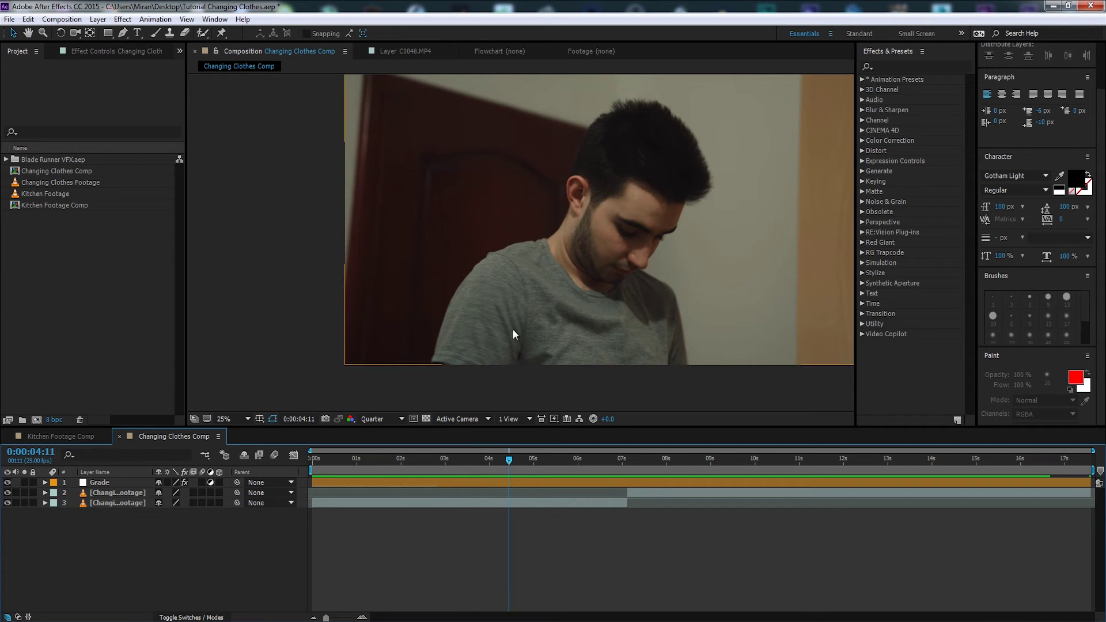
Add an adjustment layer to Changing Clothes Comp above the Grade layer and select it.
left_click_drag(510, 460, 436, 459)
right_click(147, 534)
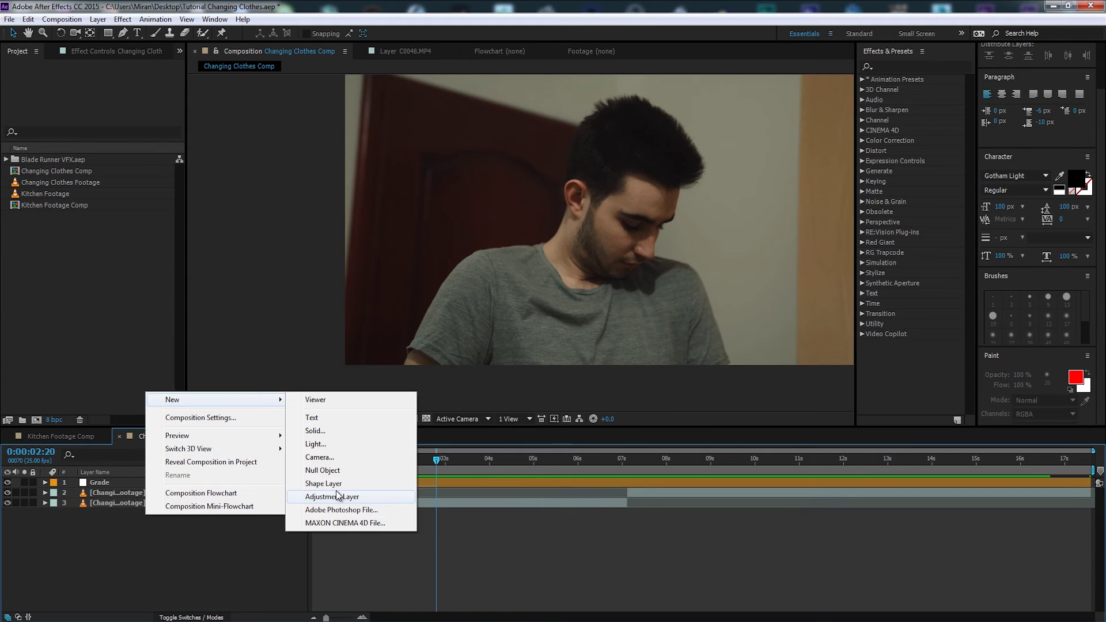
left_click(334, 494)
right_click(191, 547)
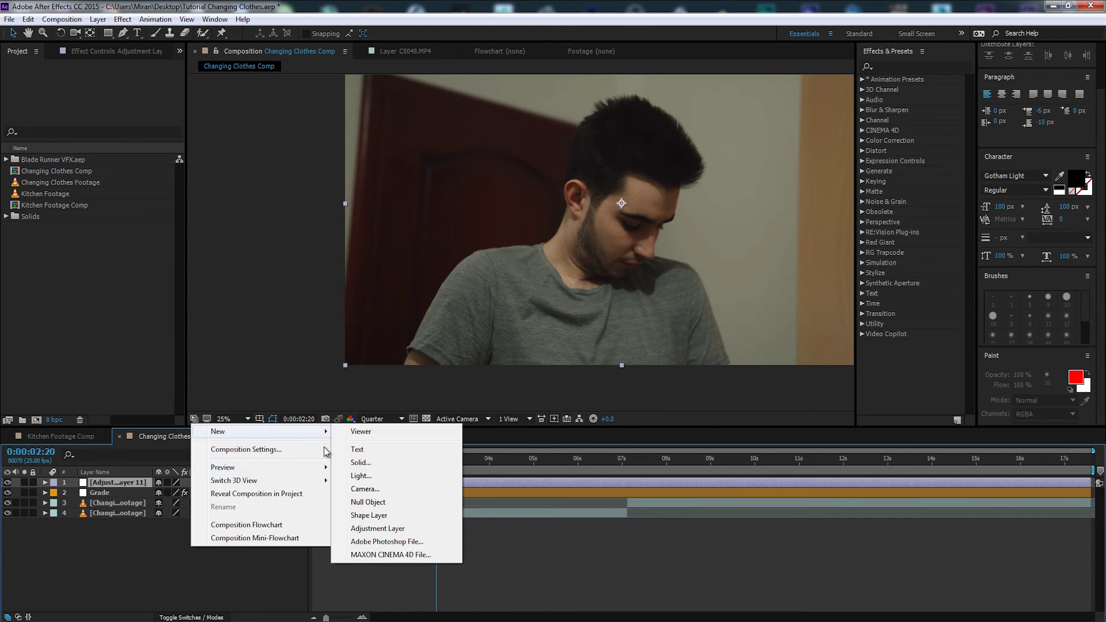
left_click(136, 528)
left_click(115, 483)
Go to 0:00:02:20 and set the composition's preview resolution to Full.
mouse_move(436, 459)
left_mouse_down()
mouse_move(469, 460)
mouse_move(356, 472)
mouse_move(388, 462)
mouse_move(441, 471)
left_mouse_up()
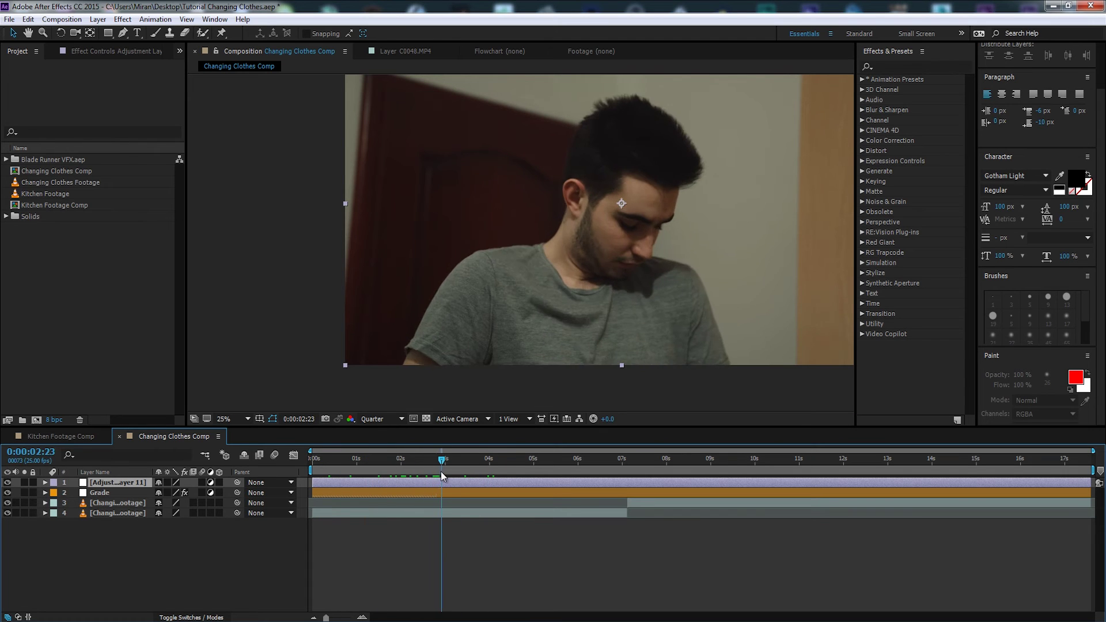
scroll(476, 299, "up", 2)
scroll(476, 298, "up", 2)
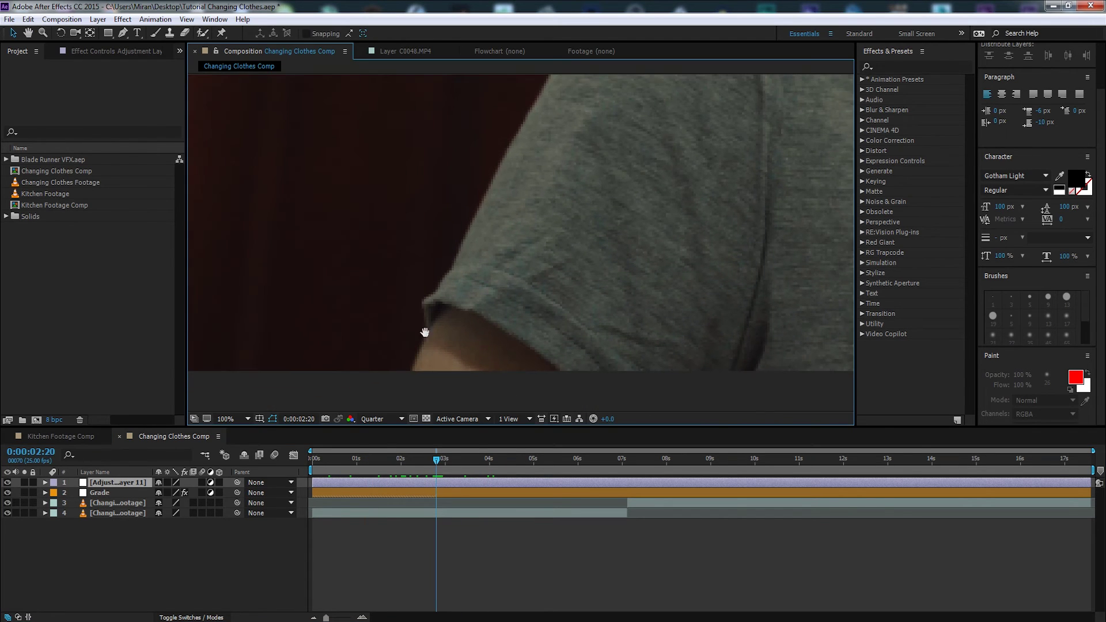
left_click(392, 419)
left_click(389, 452)
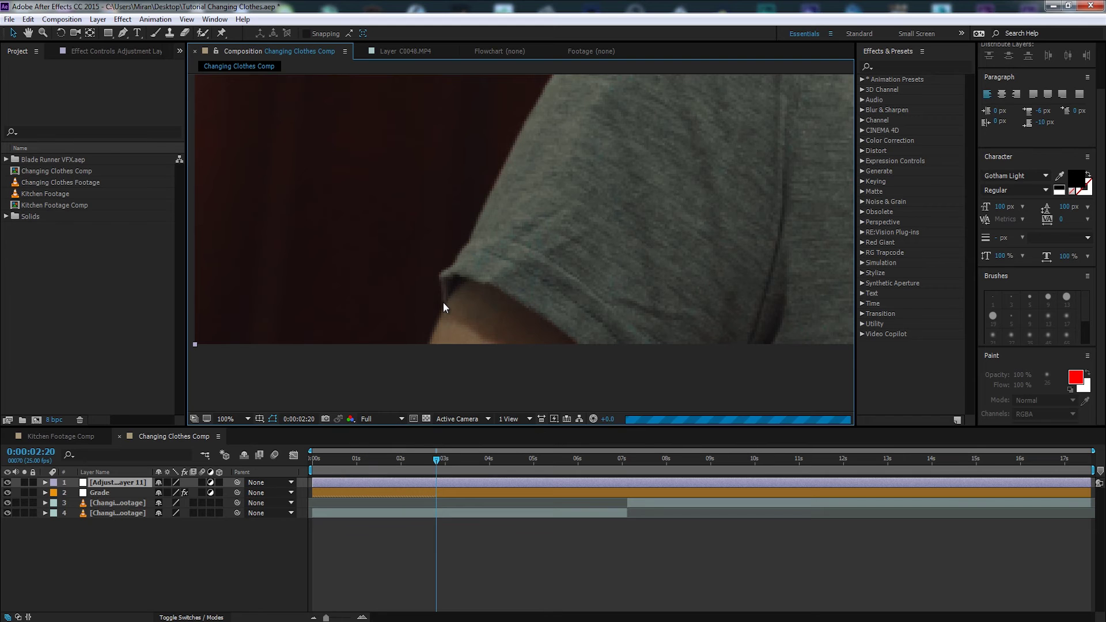
Mask the grey T-shirt on the adjustment layer with the Pen tool, following its sleeves, shoulders and collar, and name the layer T Shirt.
key("g")
left_click(444, 305)
left_click(518, 222)
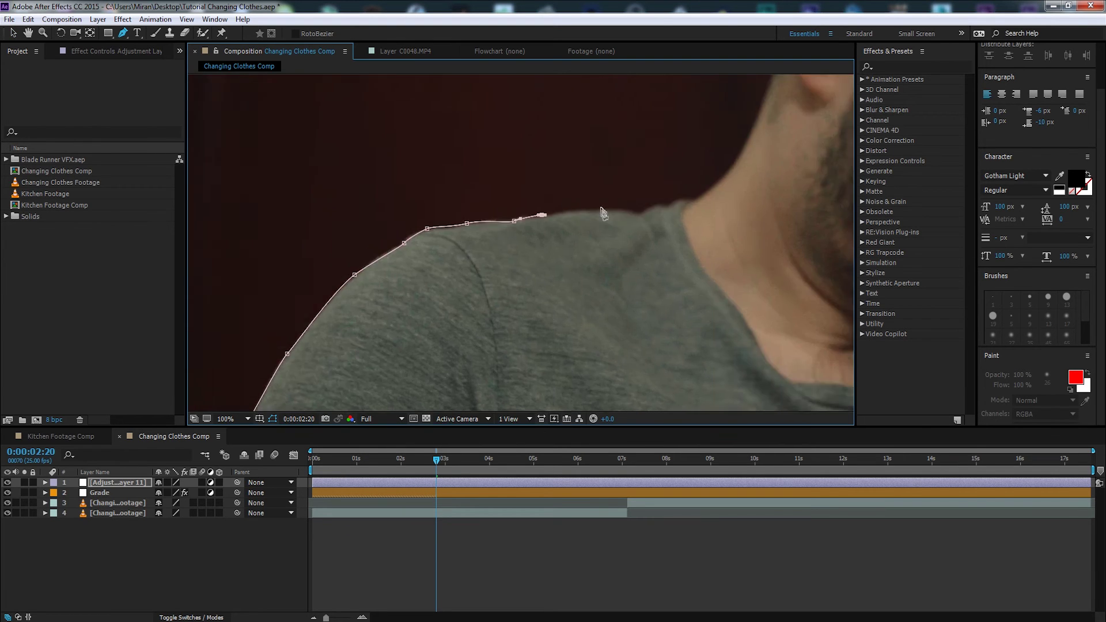
left_click(563, 332)
left_click_drag(466, 248, 494, 251)
left_click_drag(512, 266, 518, 269)
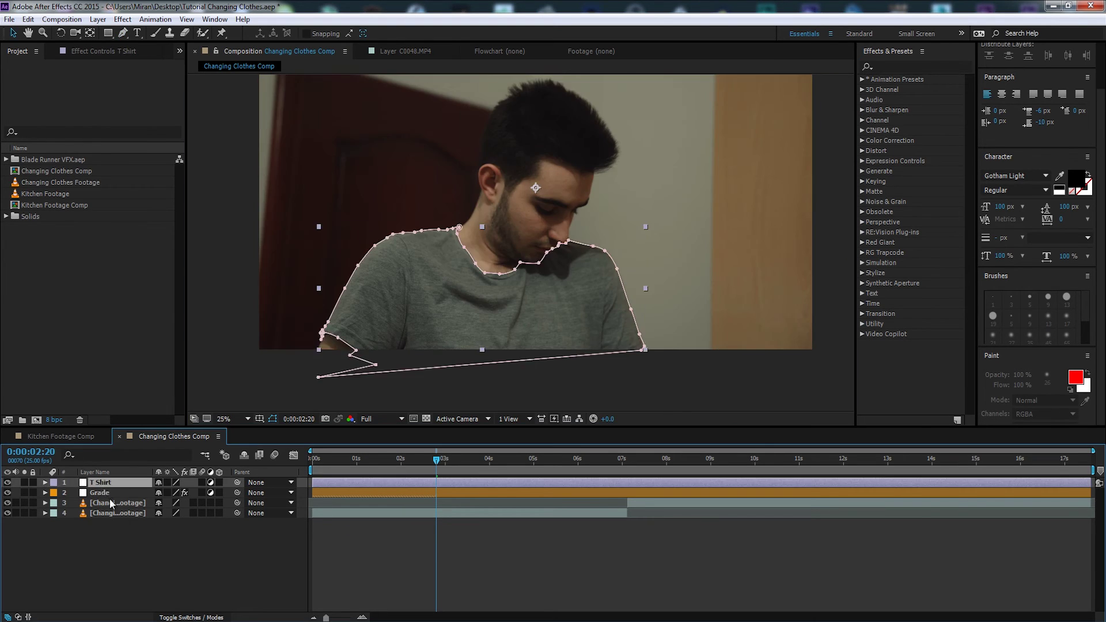
Set the Mask Feather of the T-shirt mask to 3 pixels.
key("f")
left_click(178, 503)
type("3")
left_click(186, 561)
left_click_drag(393, 330, 446, 221)
left_click(432, 312)
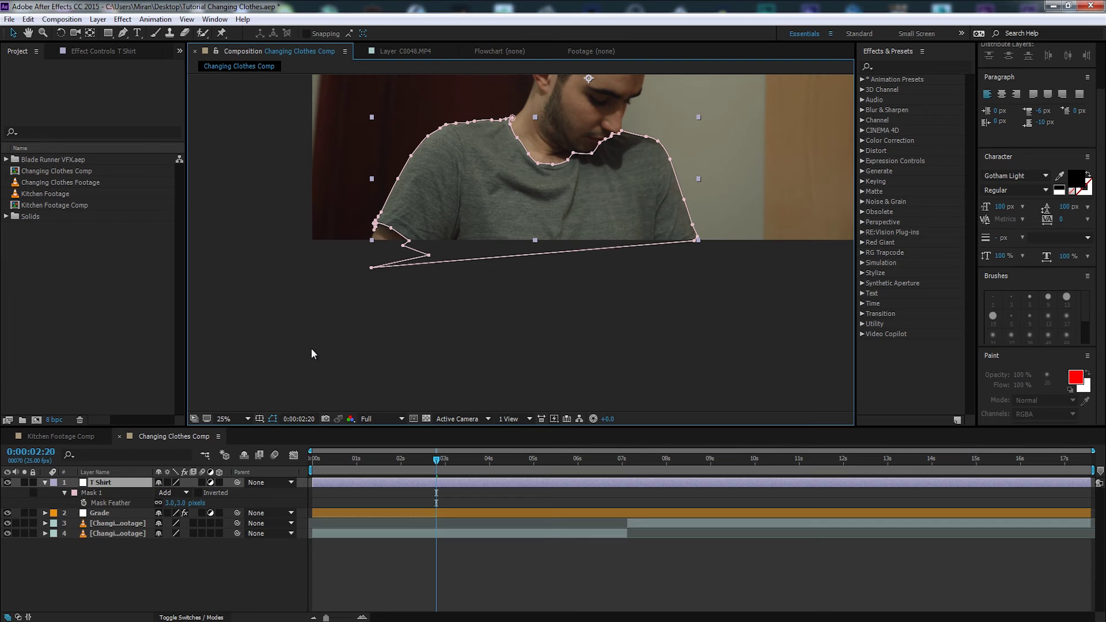
Set a Mask Path keyframe for the T-shirt mask at 0:00:02:20 and check the mask's fit at 0:00:02:22.
key("m")
key("alt+m")
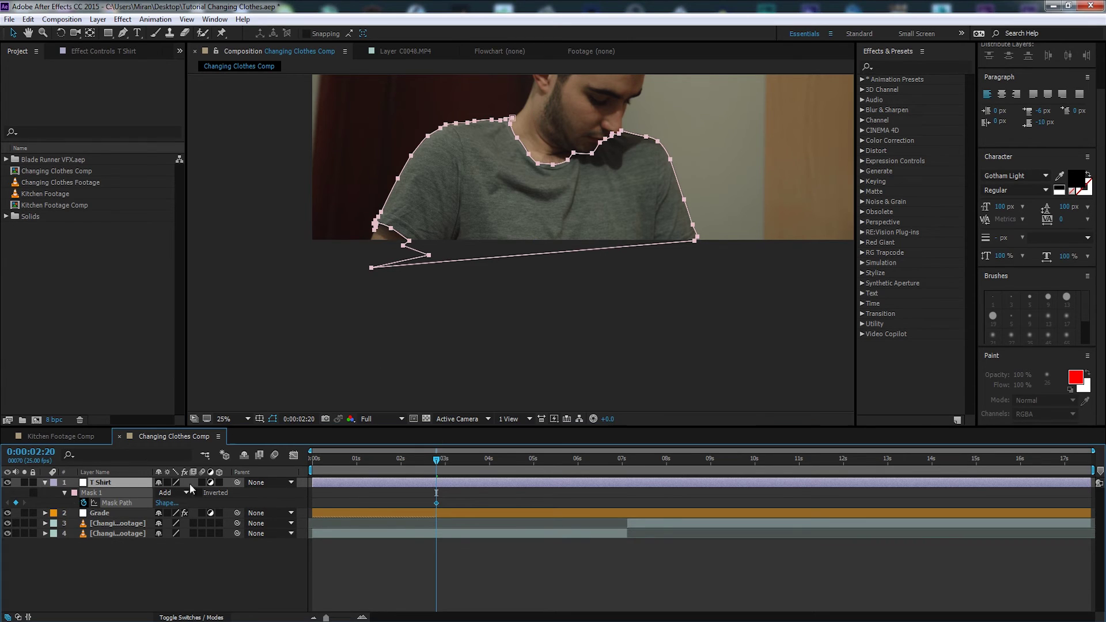
key("Page_Down")
key("Page_Down")
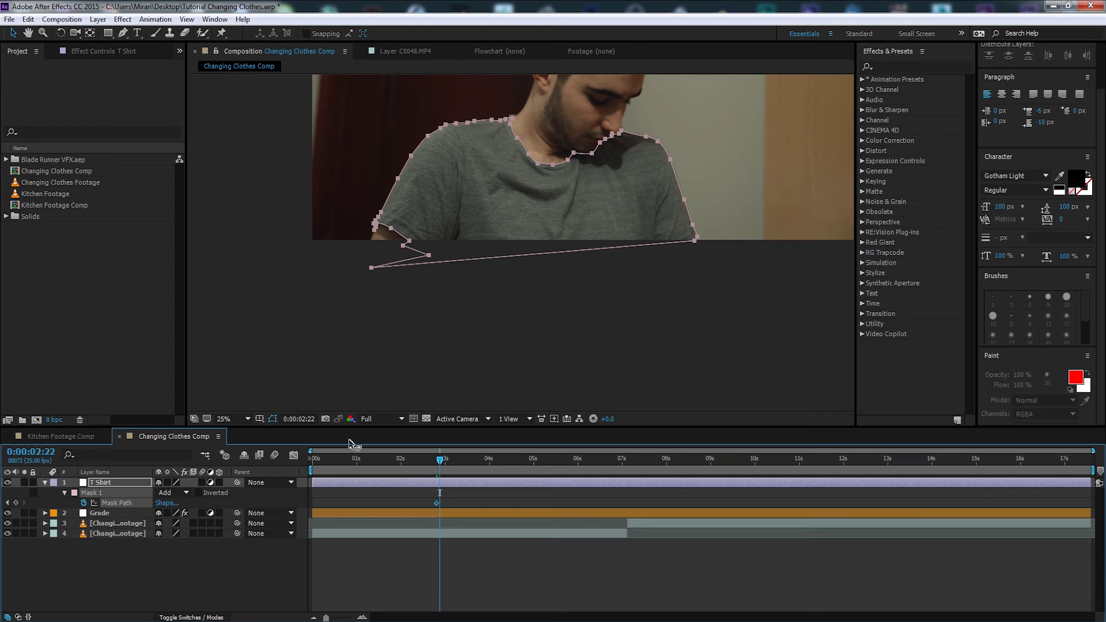
scroll(474, 141, "up", 4)
scroll(513, 153, "down", 4)
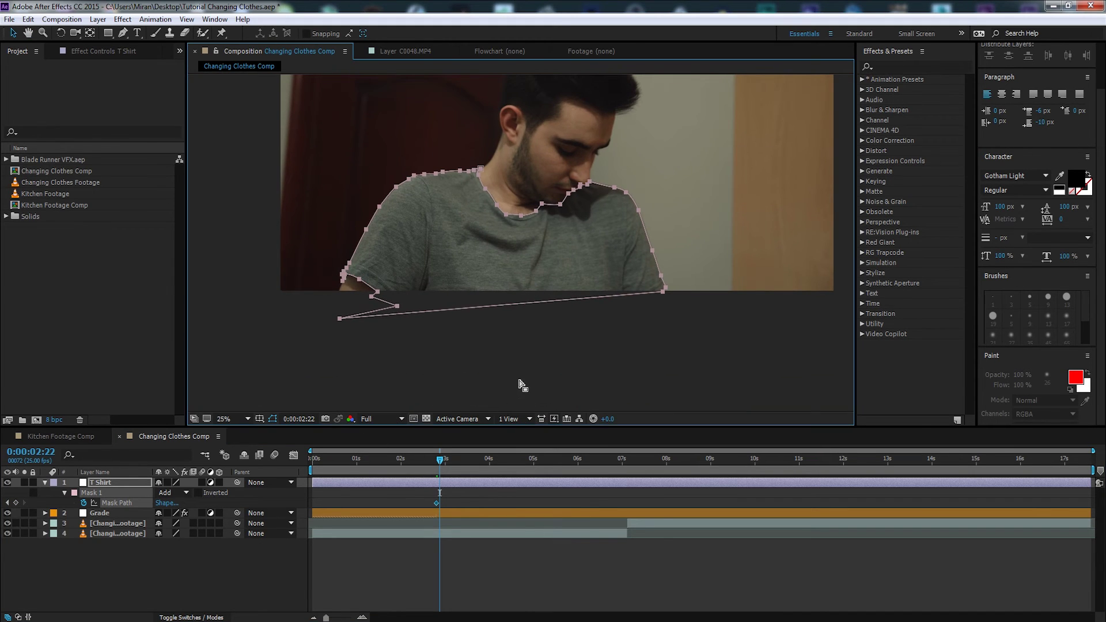
left_click(477, 571)
left_click_drag(440, 459, 438, 461)
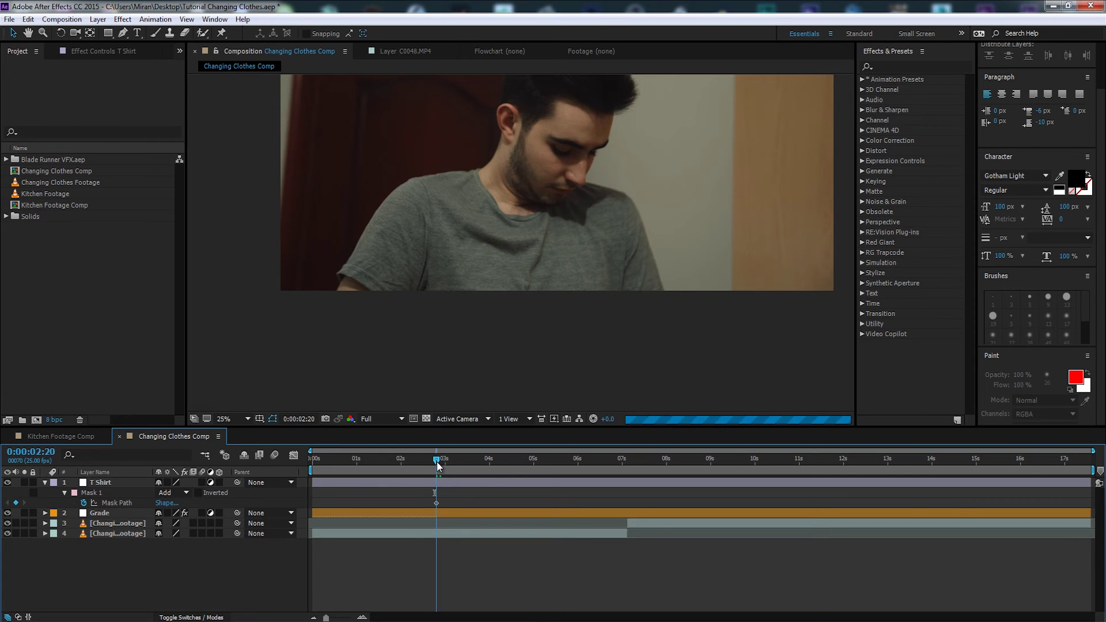
scroll(607, 319, "up", 2)
left_click(607, 319)
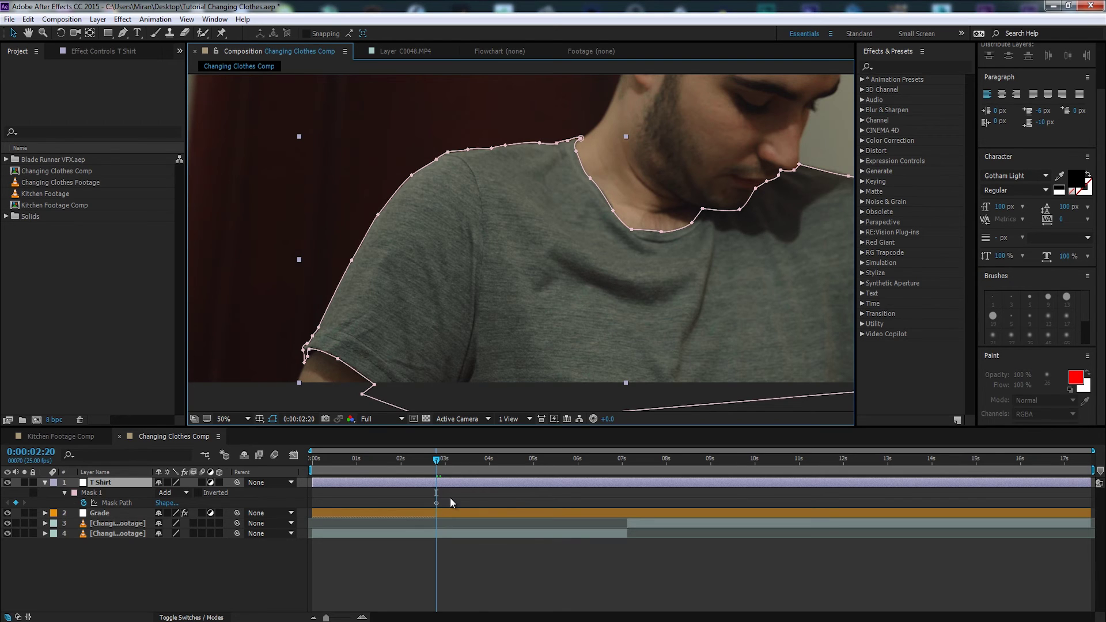
left_click(432, 579)
left_click(446, 484)
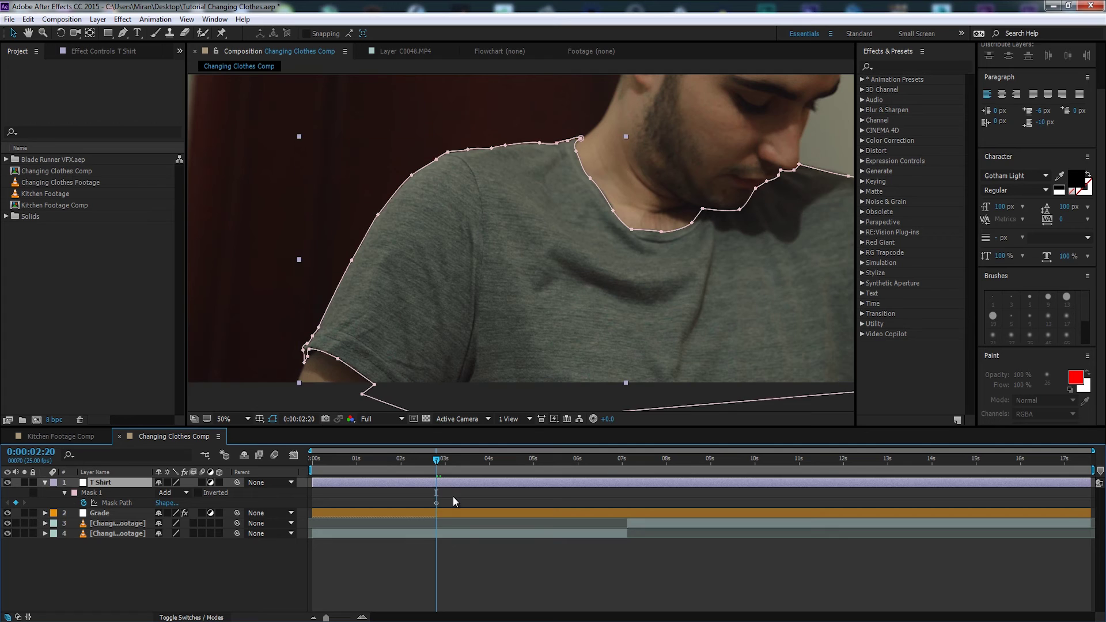
left_click(453, 500)
left_click(458, 487)
left_click(438, 548)
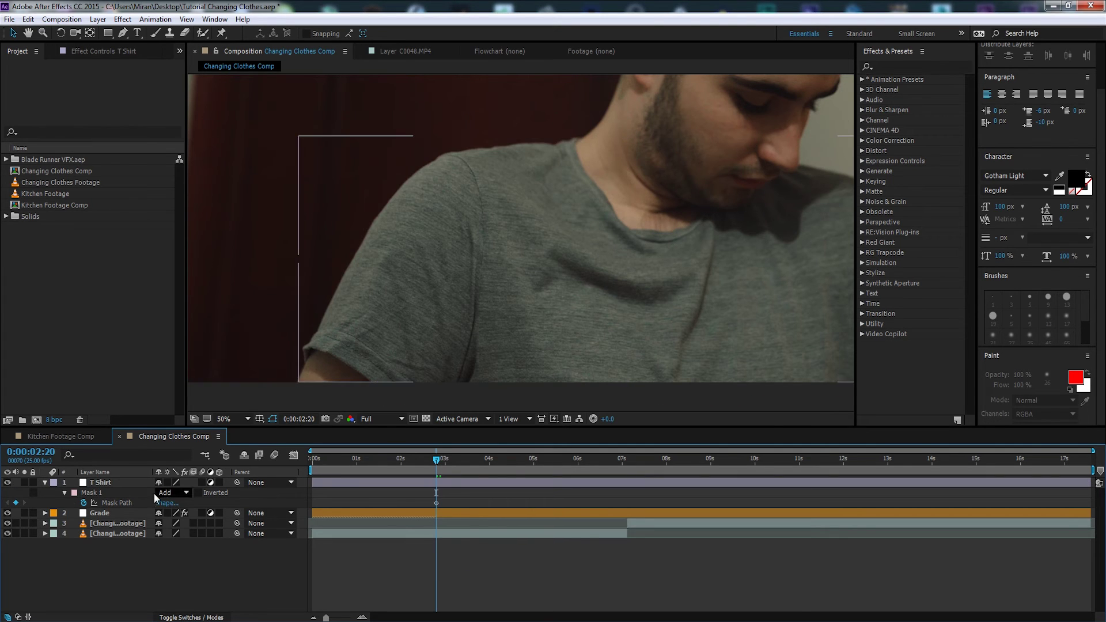
Apply the Hue/Saturation effect to the T Shirt layer.
left_click(129, 483)
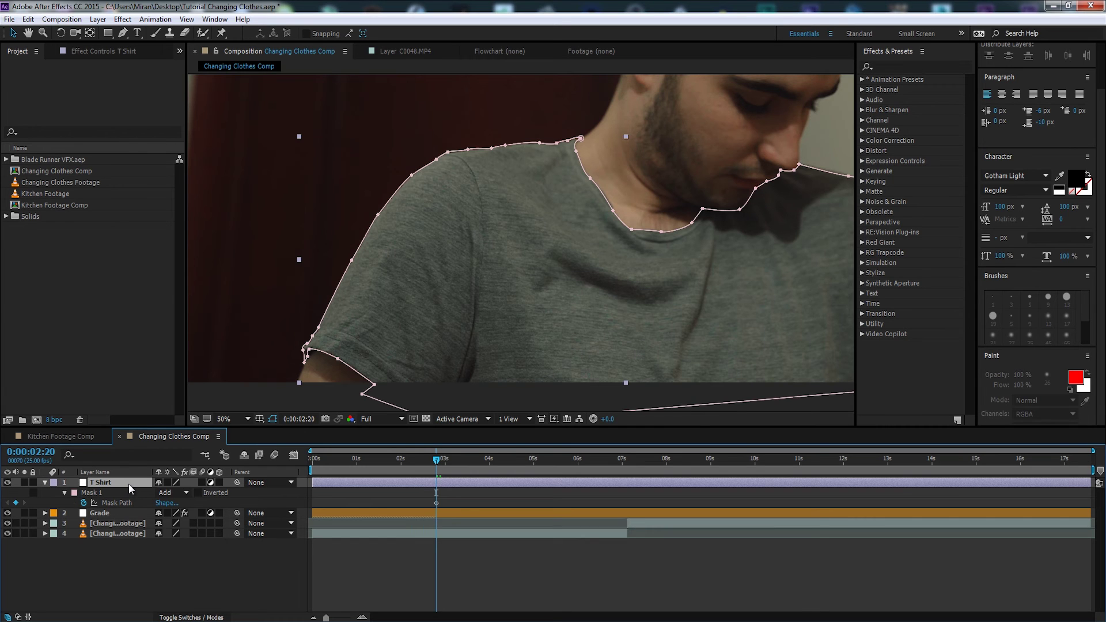
left_click(120, 19)
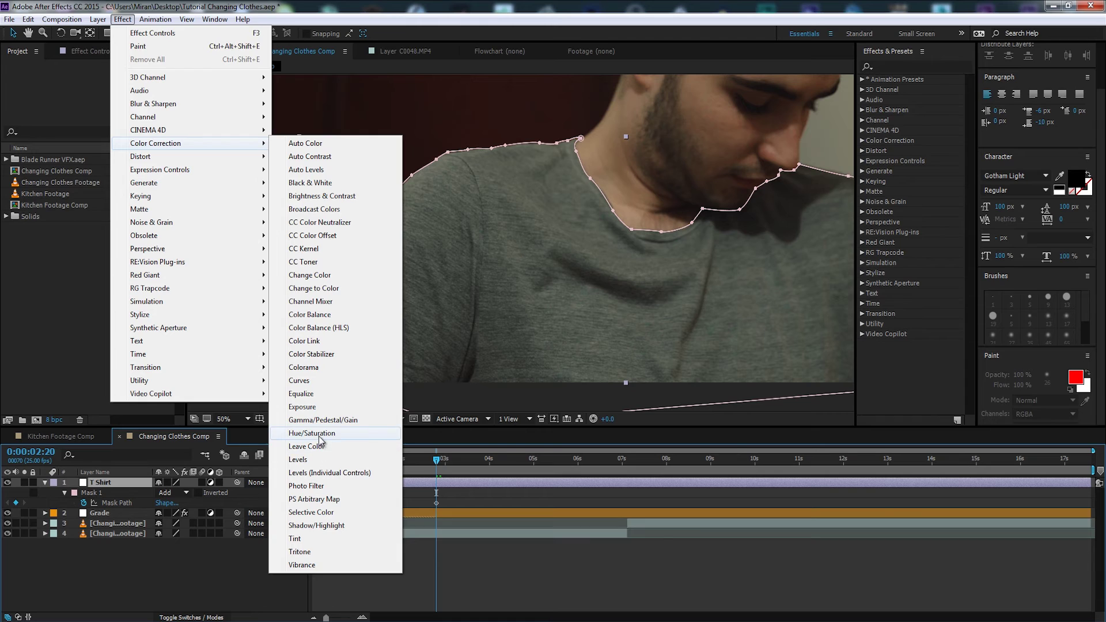
left_click(319, 434)
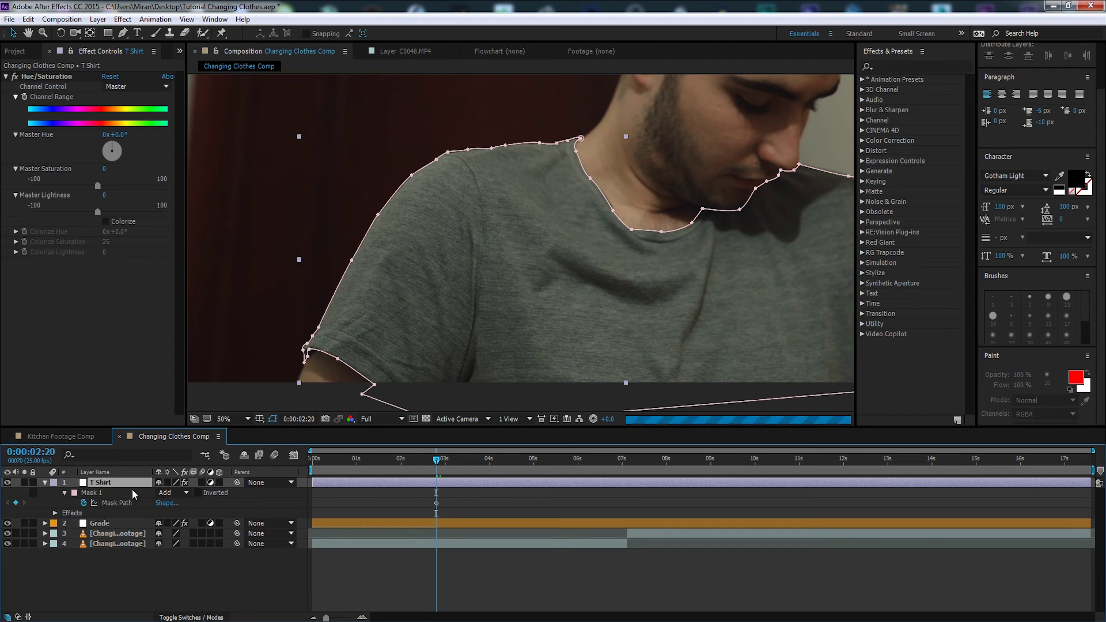
Bring up the FX Console search and dismiss it, and switch to the web browser to load videocopilot.net.
key("ctrl+space")
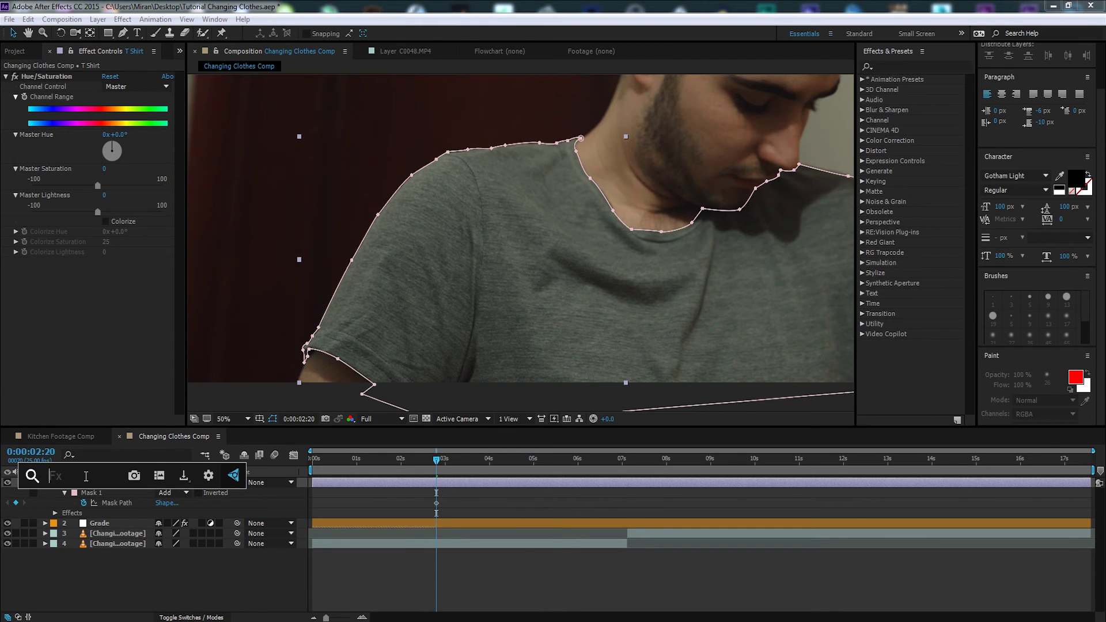
key("Escape")
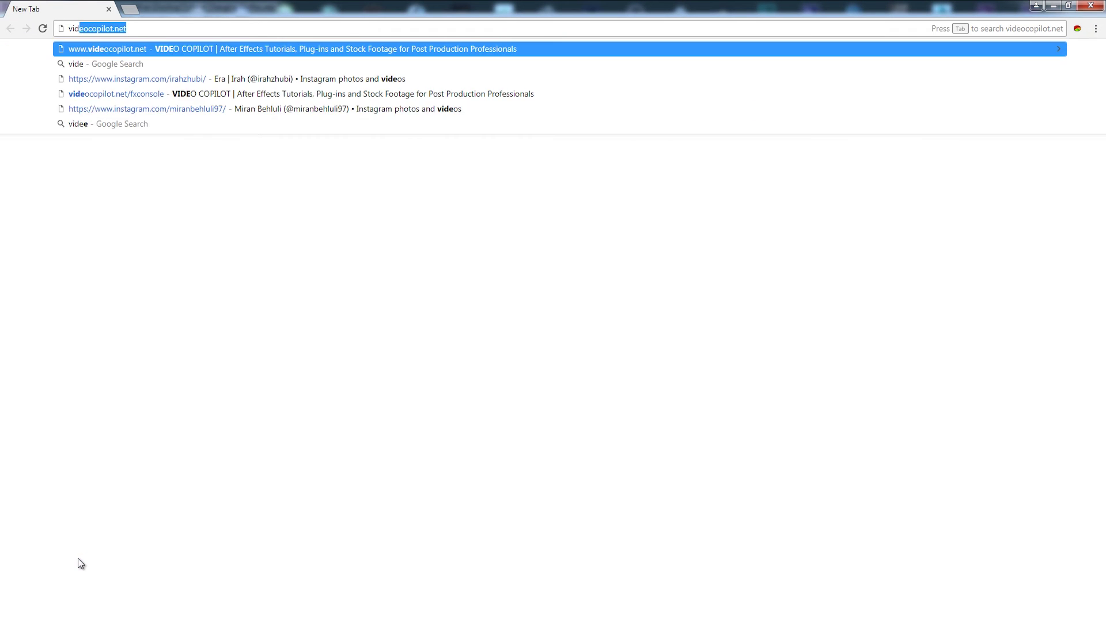
key("Return")
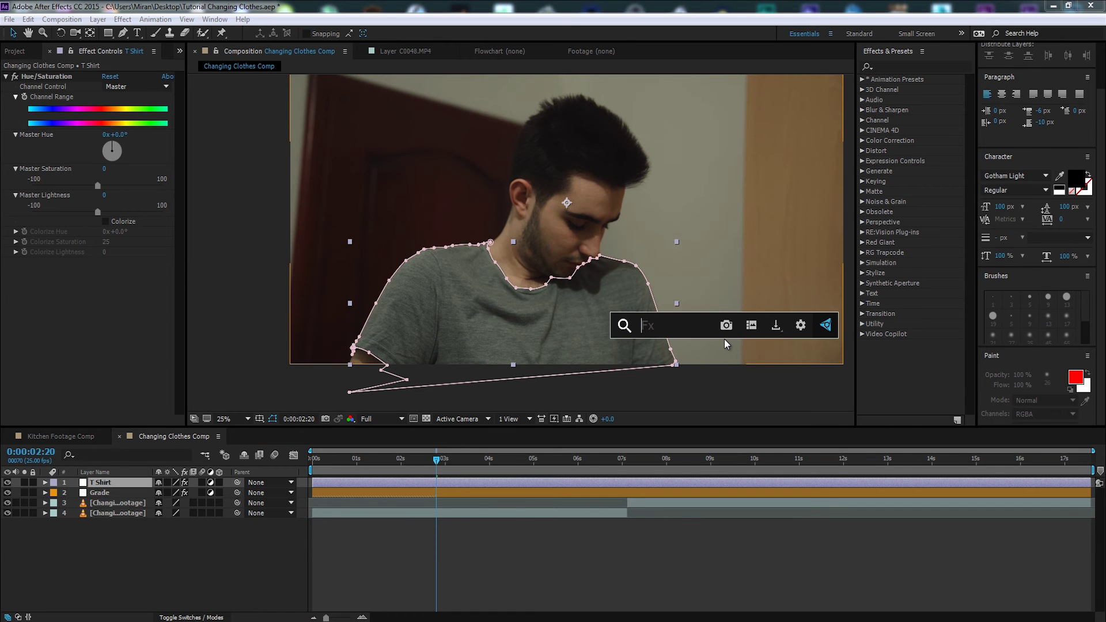
Add a second Hue/Saturation effect to the T Shirt layer with an FX Console search for "hue", and delete it again.
type("hue")
key("Return")
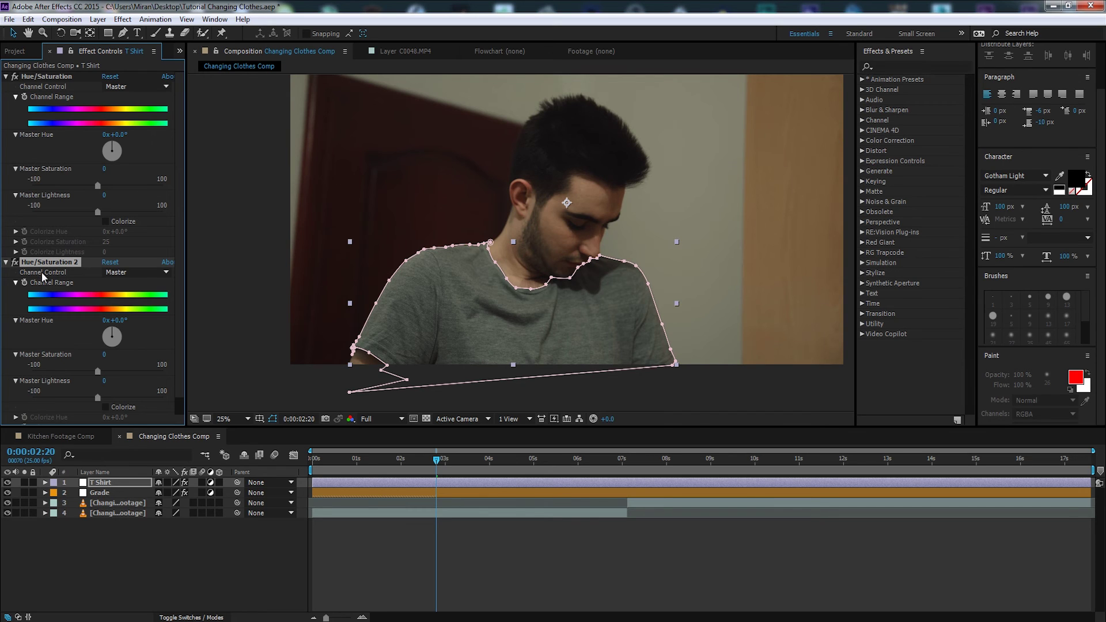
key("Delete")
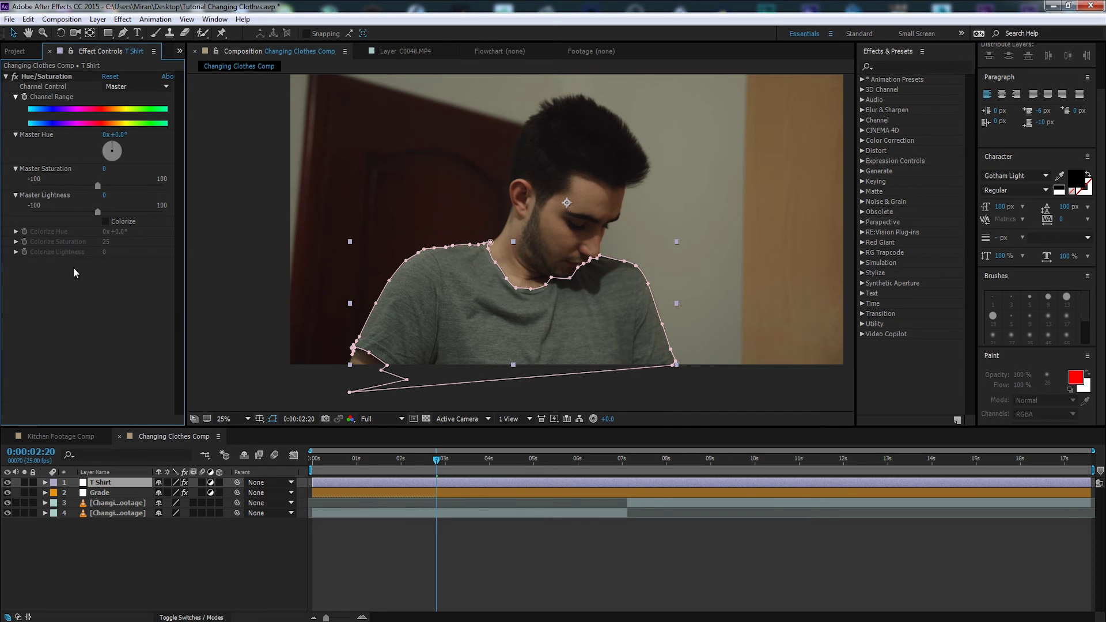
Enable Colorize in Hue/Saturation with a Colorize Hue of 111°, and set the preview resolution to Quarter.
left_click(105, 221)
left_click_drag(110, 231, 128, 231)
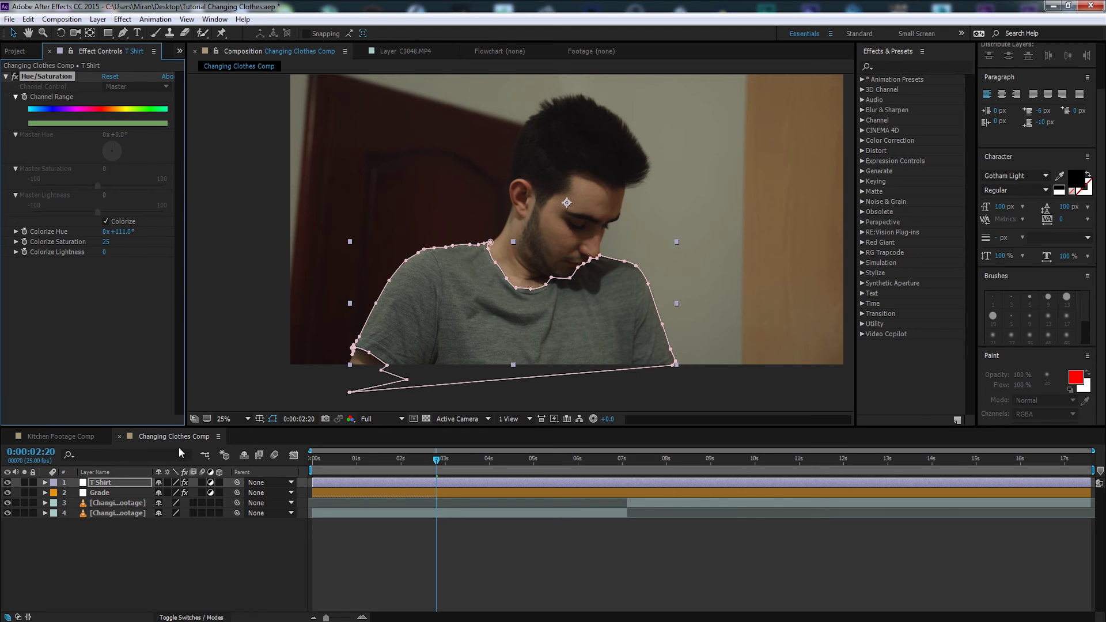
left_click(365, 419)
left_click(395, 492)
scroll(571, 403, "up", 1)
left_click_drag(571, 403, 563, 275)
scroll(563, 275, "down", 2)
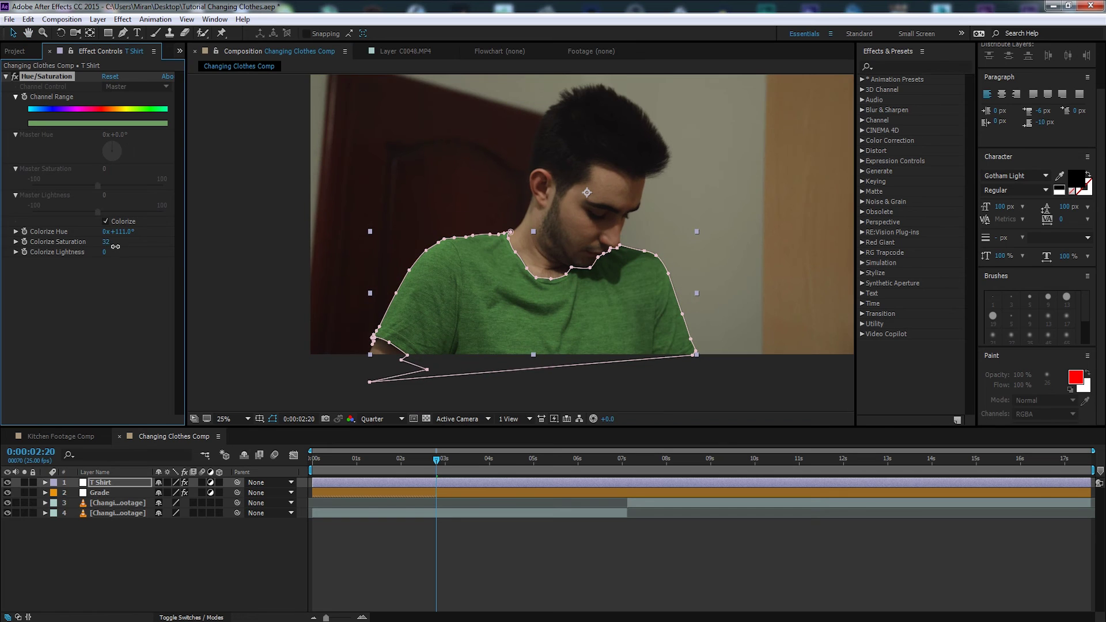
Tint the T-shirt teal with Colorize Hue 186°, Colorize Saturation 38 and Colorize Lightness -9.
left_click_drag(120, 251, 105, 250)
left_click_drag(188, 237, 171, 240)
left_click(247, 536)
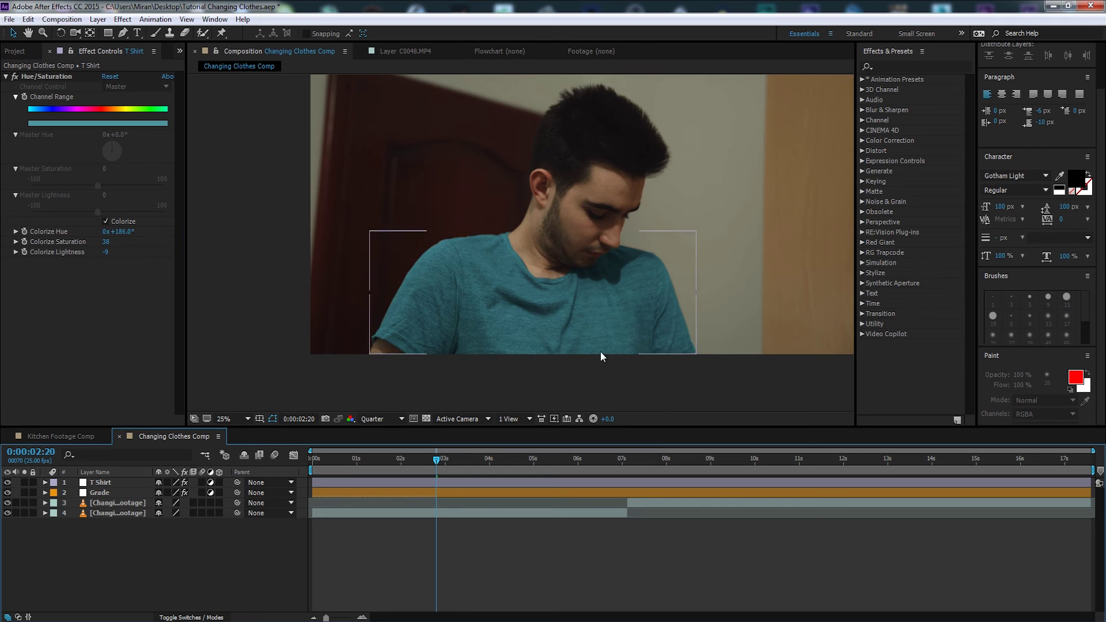
Compare the shot with the T Shirt layer hidden and shown, and inspect the mask edges around the recoloured shirt.
left_click(7, 482)
left_click(7, 483)
scroll(599, 312, "up", 2)
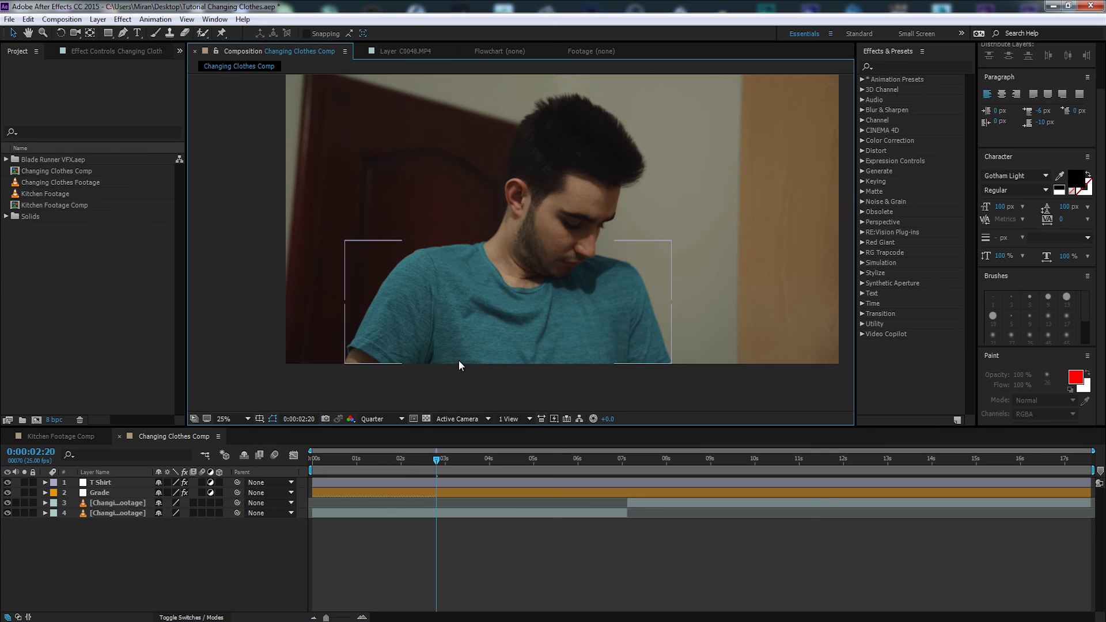
left_click_drag(458, 361, 515, 288)
scroll(552, 281, "up", 2)
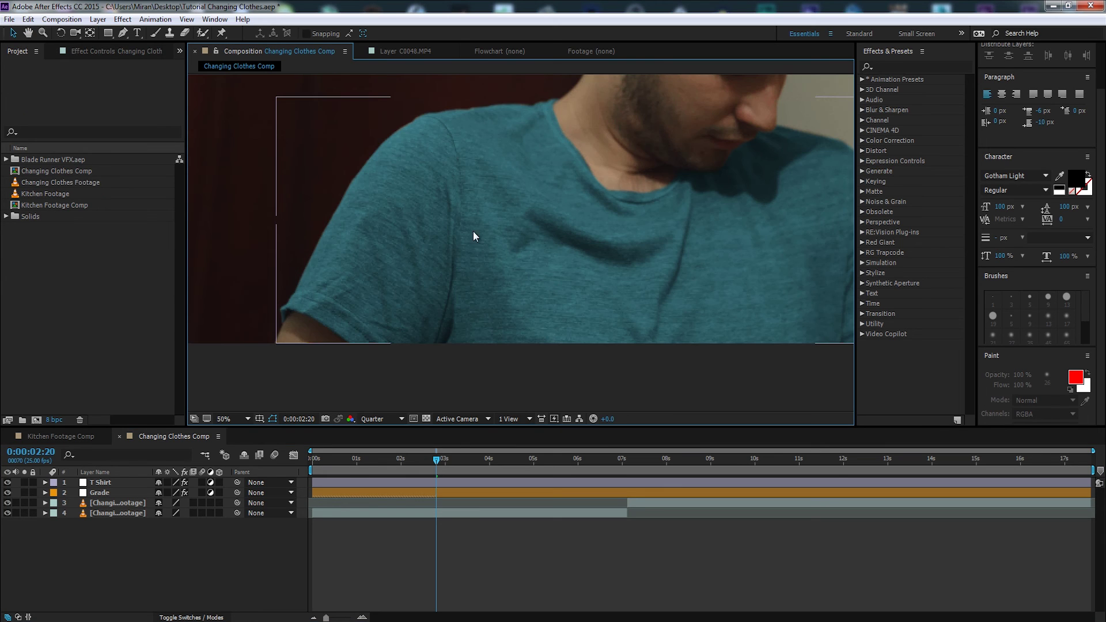
left_click_drag(646, 303, 385, 295)
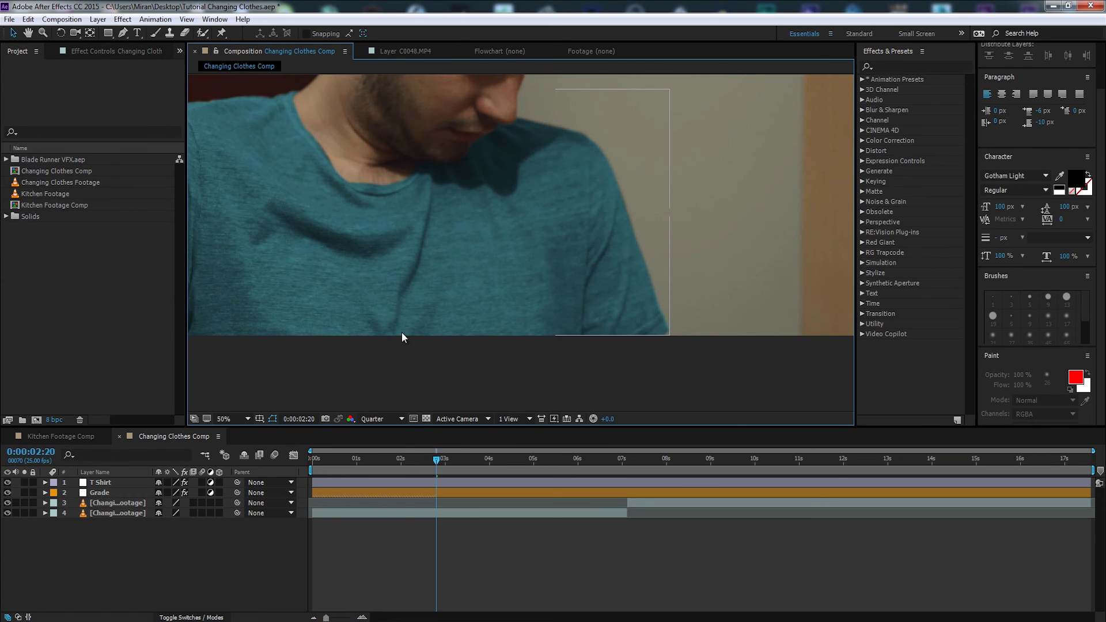
Examine the teal T-shirt's colour and mask edges up close and in the full frame, and fit the whole composition in the viewer with nothing selected.
scroll(438, 334, "down", 1)
left_click_drag(501, 287, 468, 365)
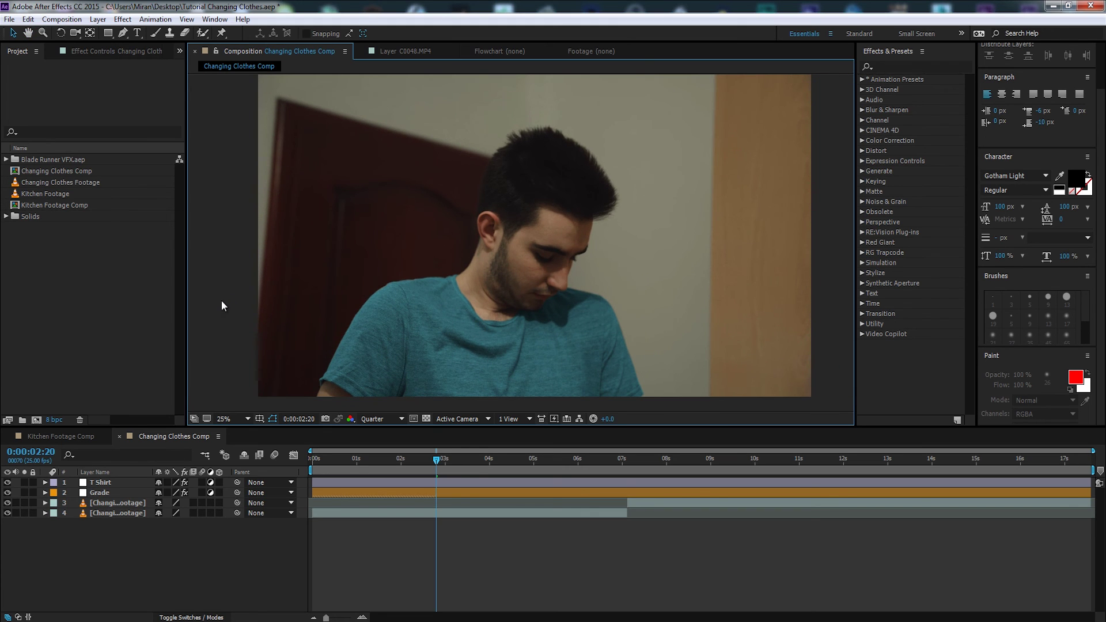
left_click_drag(413, 314, 386, 245)
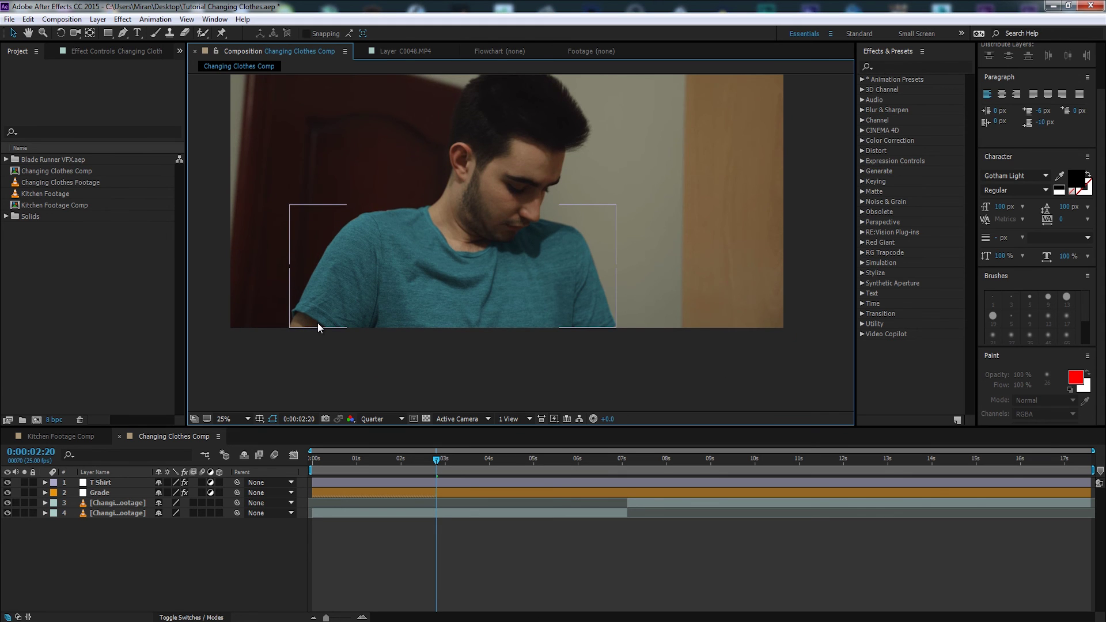
scroll(477, 321, "up", 2)
left_click_drag(444, 320, 537, 247)
scroll(489, 328, "down", 2)
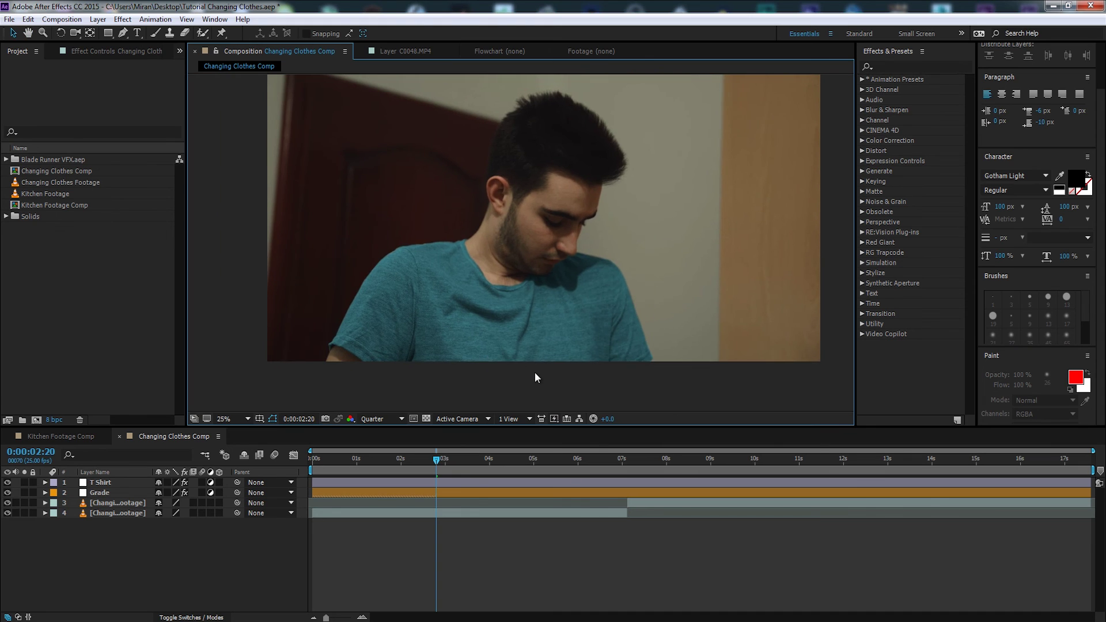
scroll(536, 363, "down", 1)
scroll(519, 343, "up", 1)
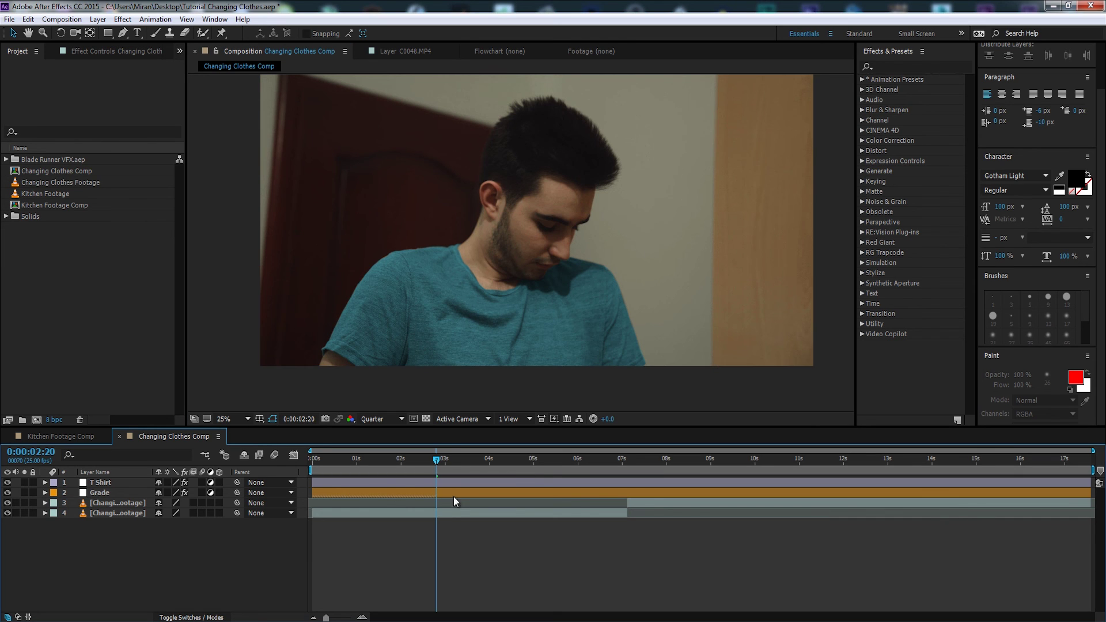
left_click_drag(405, 332, 447, 257)
scroll(480, 288, "up", 2)
left_click_drag(598, 264, 642, 312)
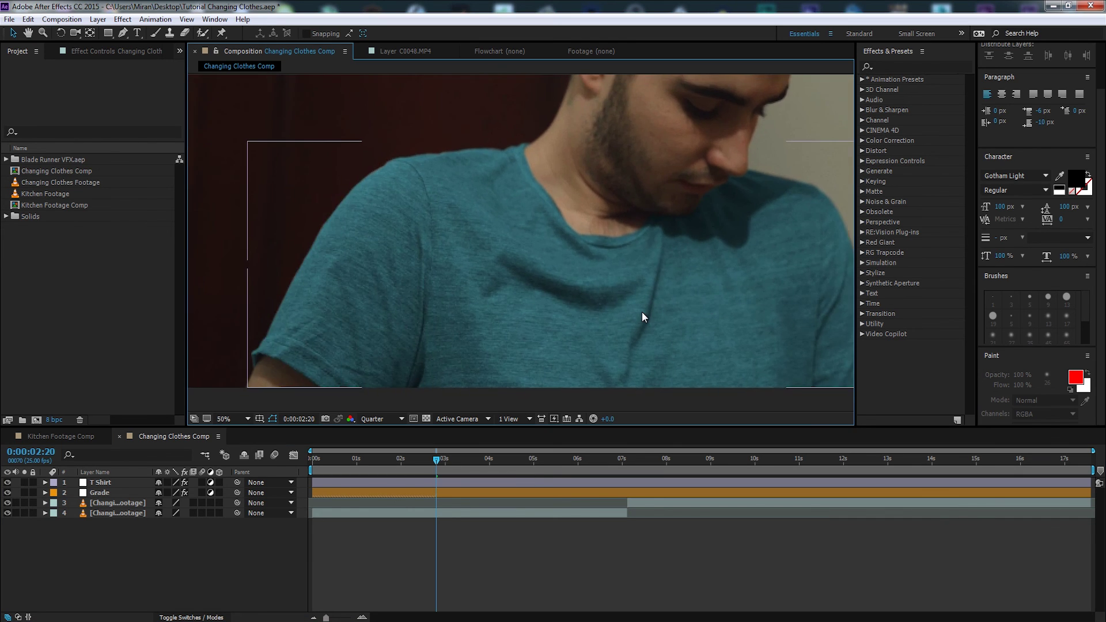
key("shift+slash")
left_click(825, 298)
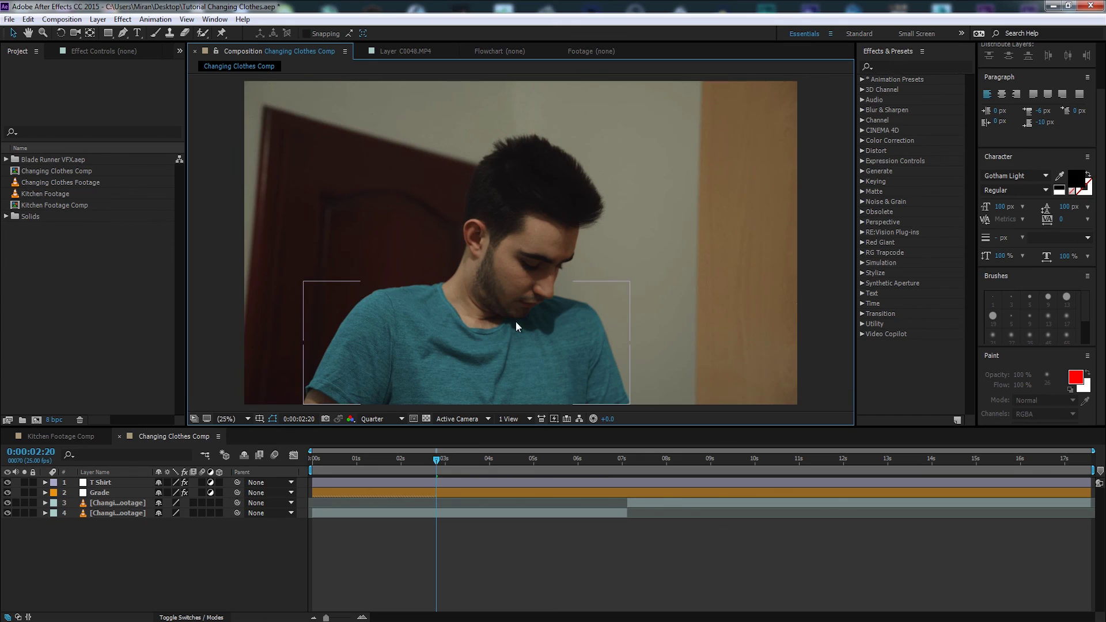